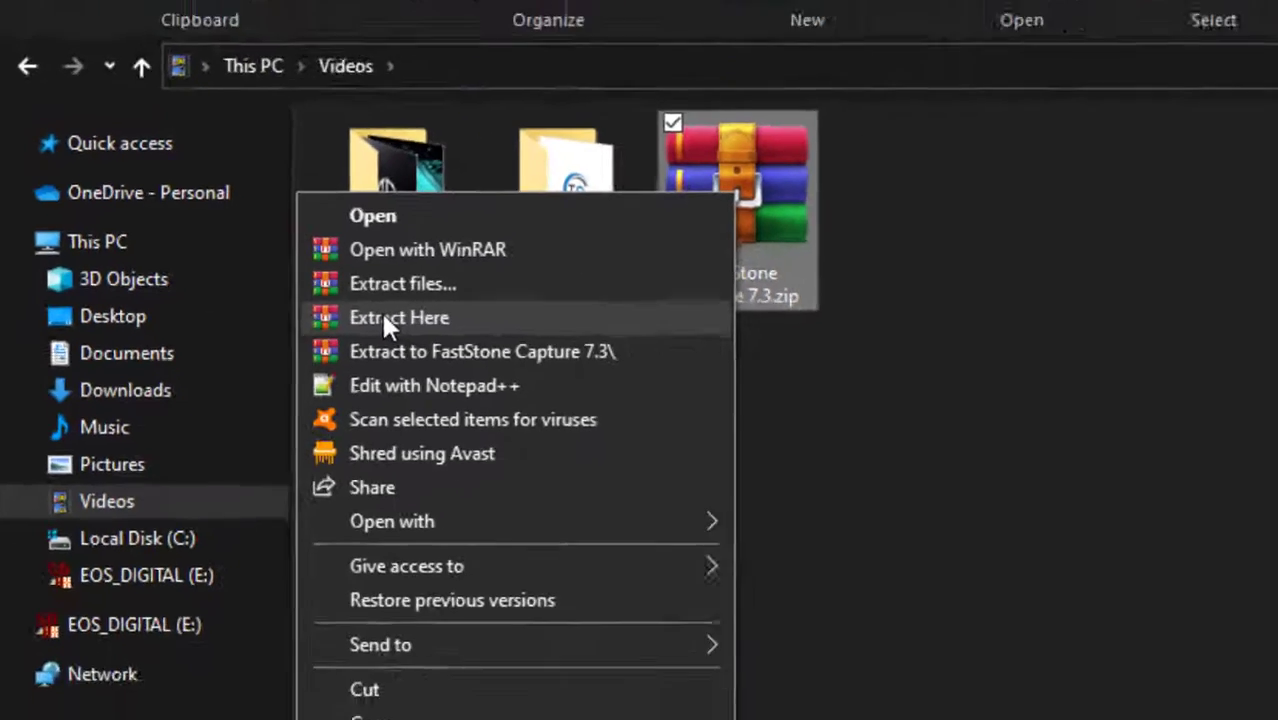
# - Extract FastStone Capture 7.3.zip into the Videos folder and open the extracted FastStone Capture 7.3 folder
pyautogui.click(512, 335)
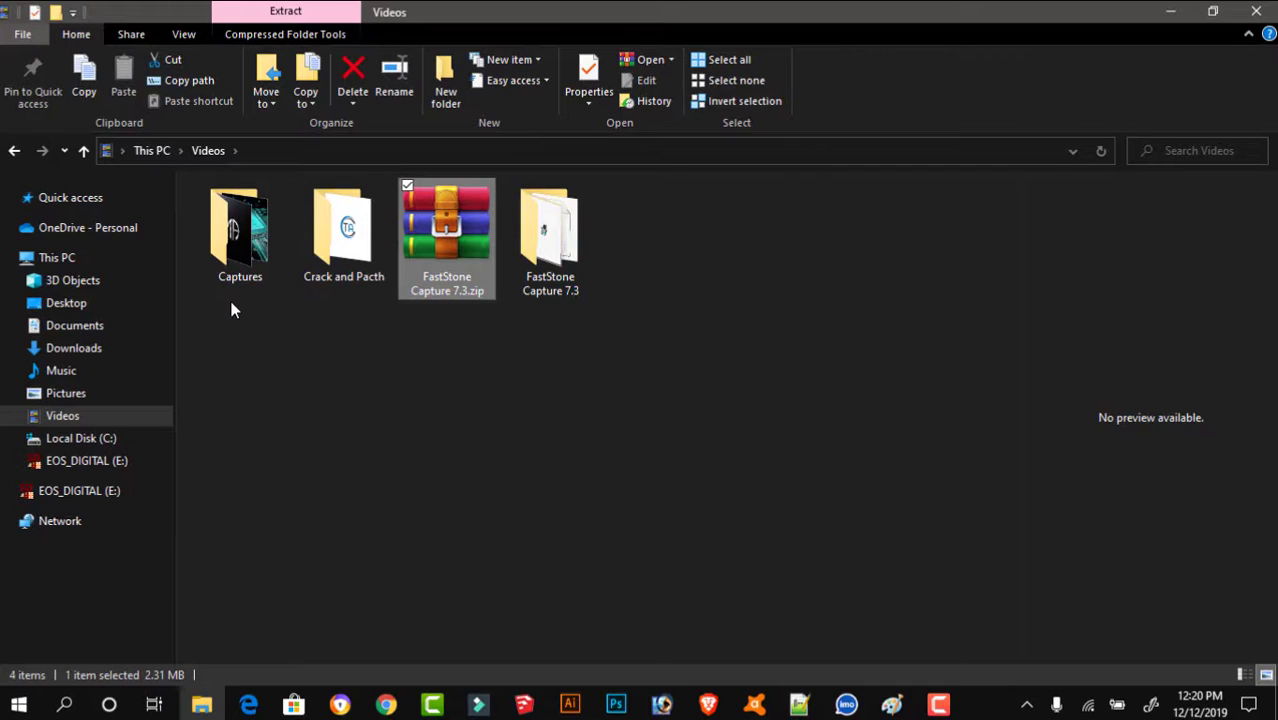
pyautogui.doubleClick(566, 250)
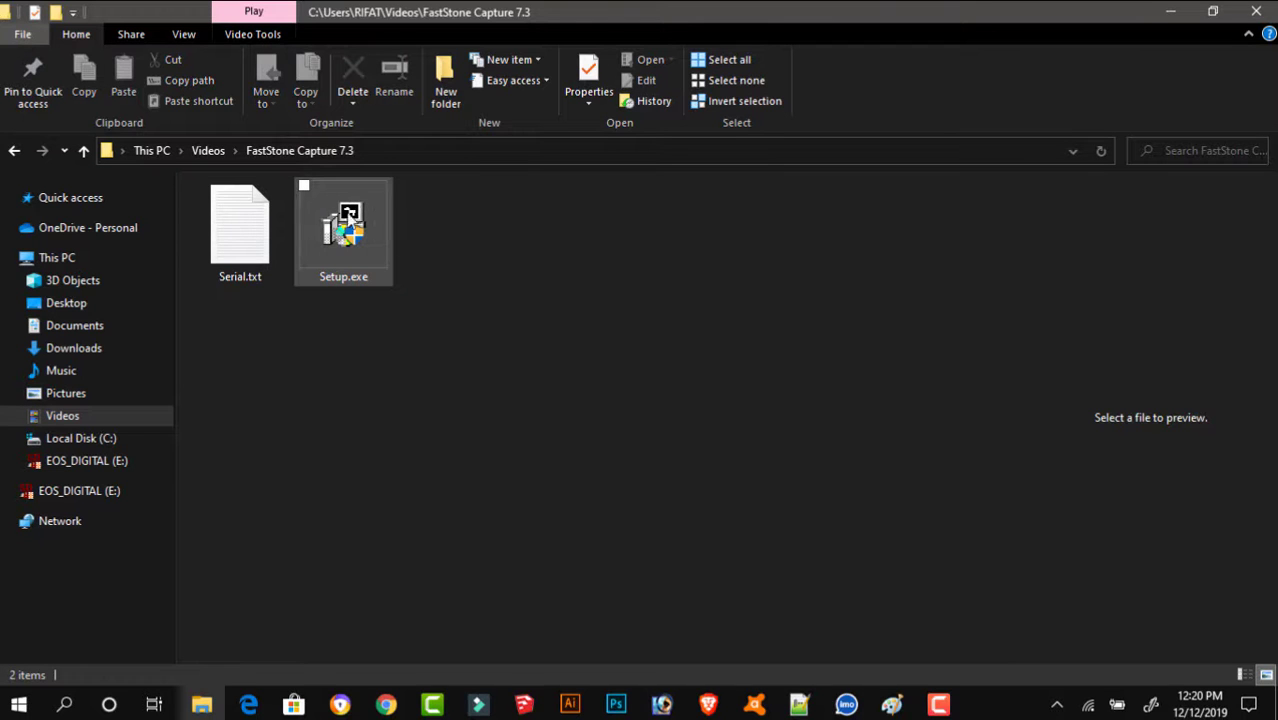
# - Open Serial.txt to review the user name and registration code, and close the file
pyautogui.click(236, 244)
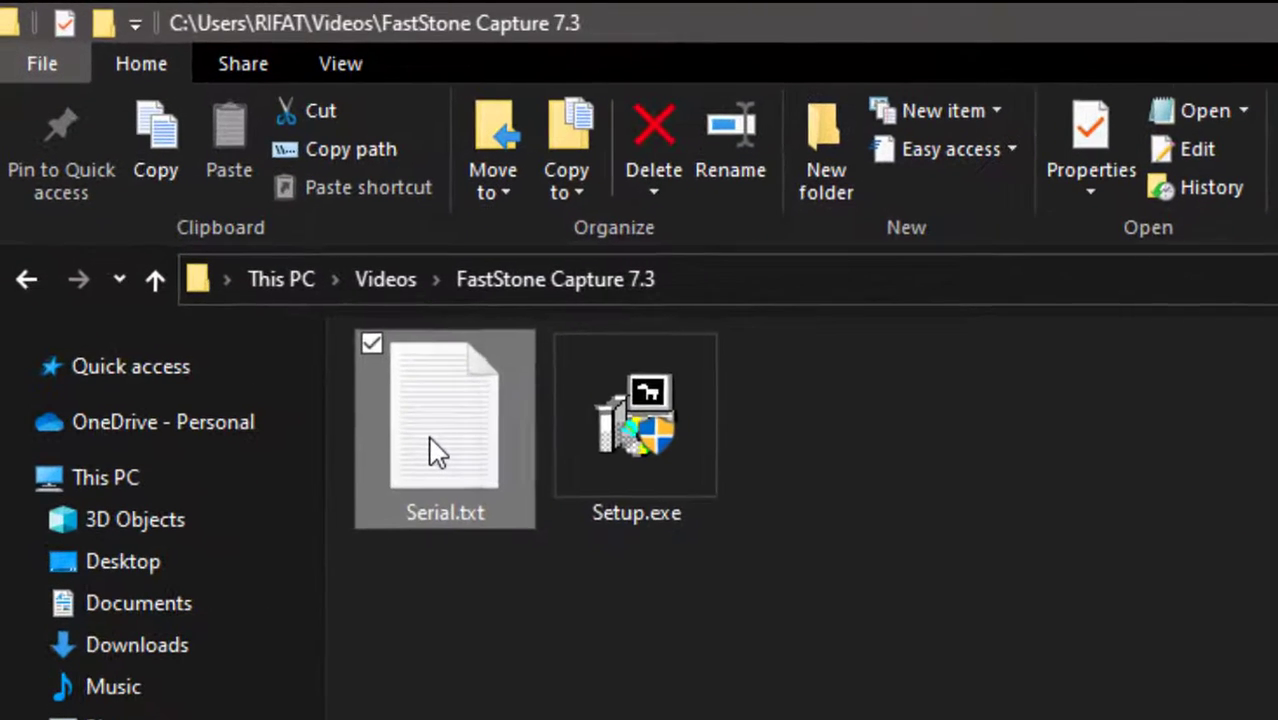
pyautogui.doubleClick(437, 452)
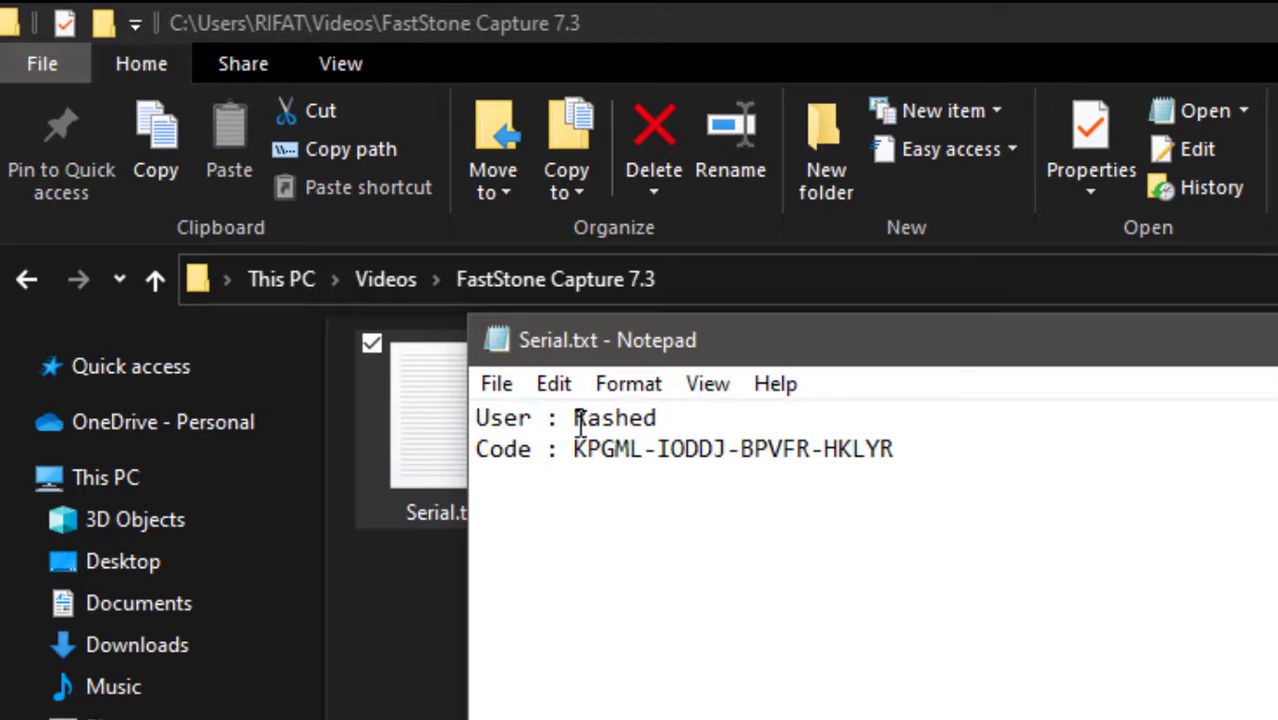
pyautogui.moveTo(578, 418); pyautogui.dragTo(893, 458)
pyautogui.moveTo(571, 452); pyautogui.dragTo(908, 458)
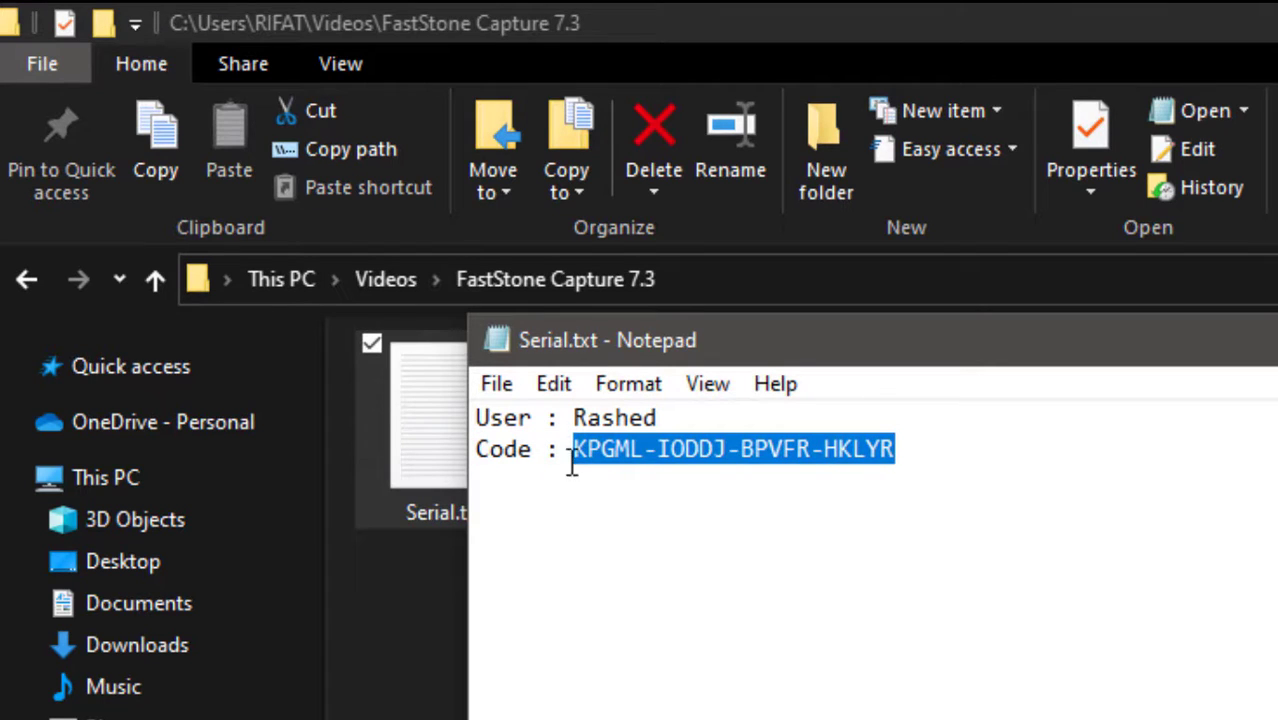
pyautogui.moveTo(576, 418); pyautogui.dragTo(902, 458)
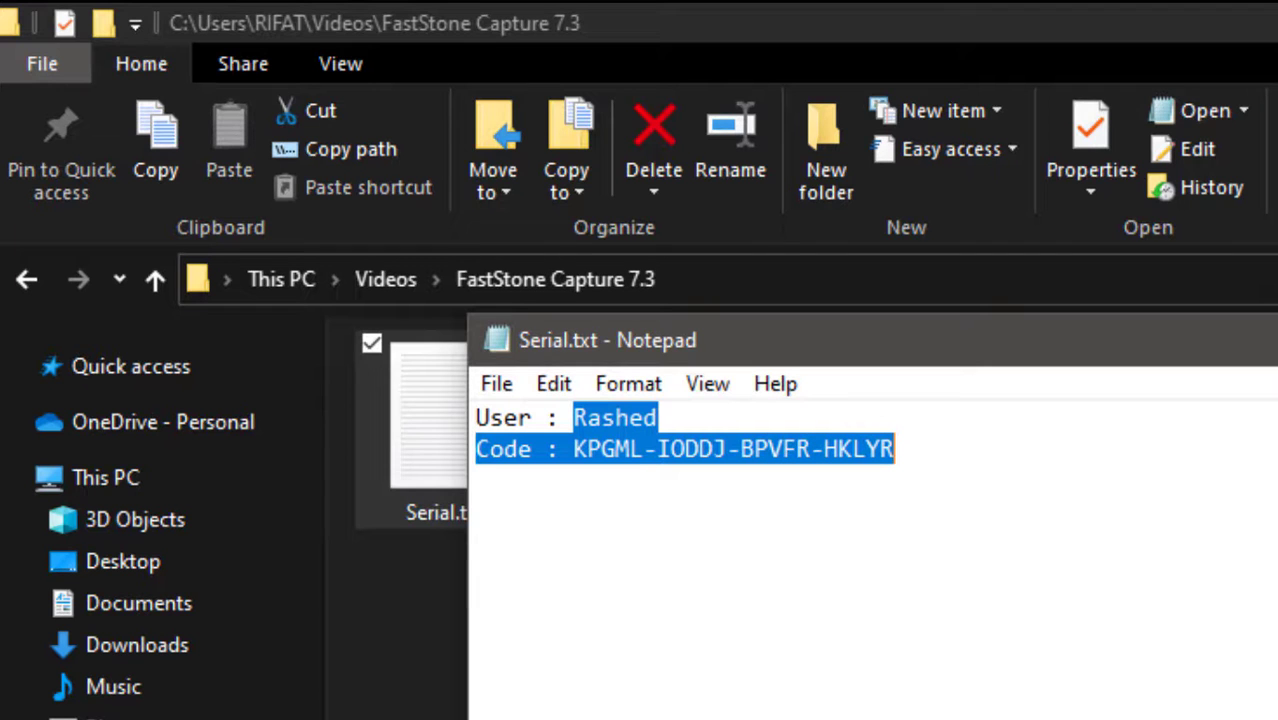
pyautogui.hotkey('alt', 'F4')
# - Run Setup.exe from the FastStone Capture 7.3 folder as administrator
pyautogui.click(684, 462)
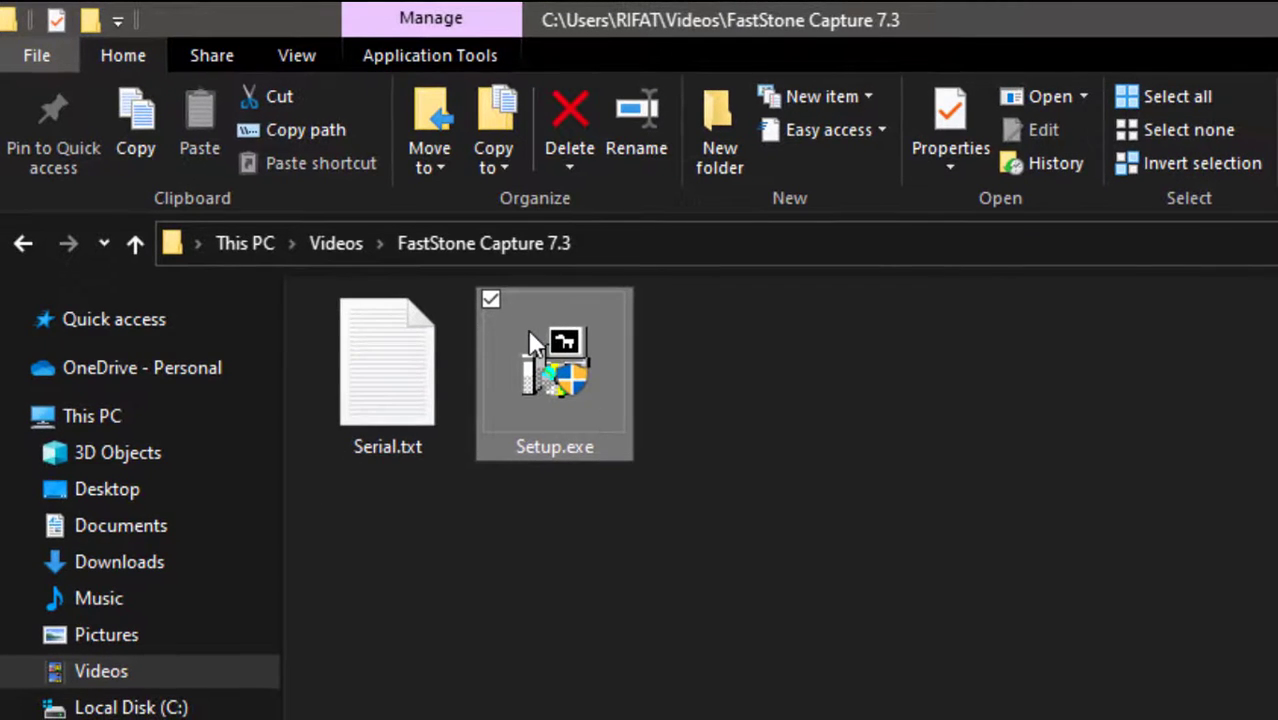
pyautogui.rightClick(529, 331)
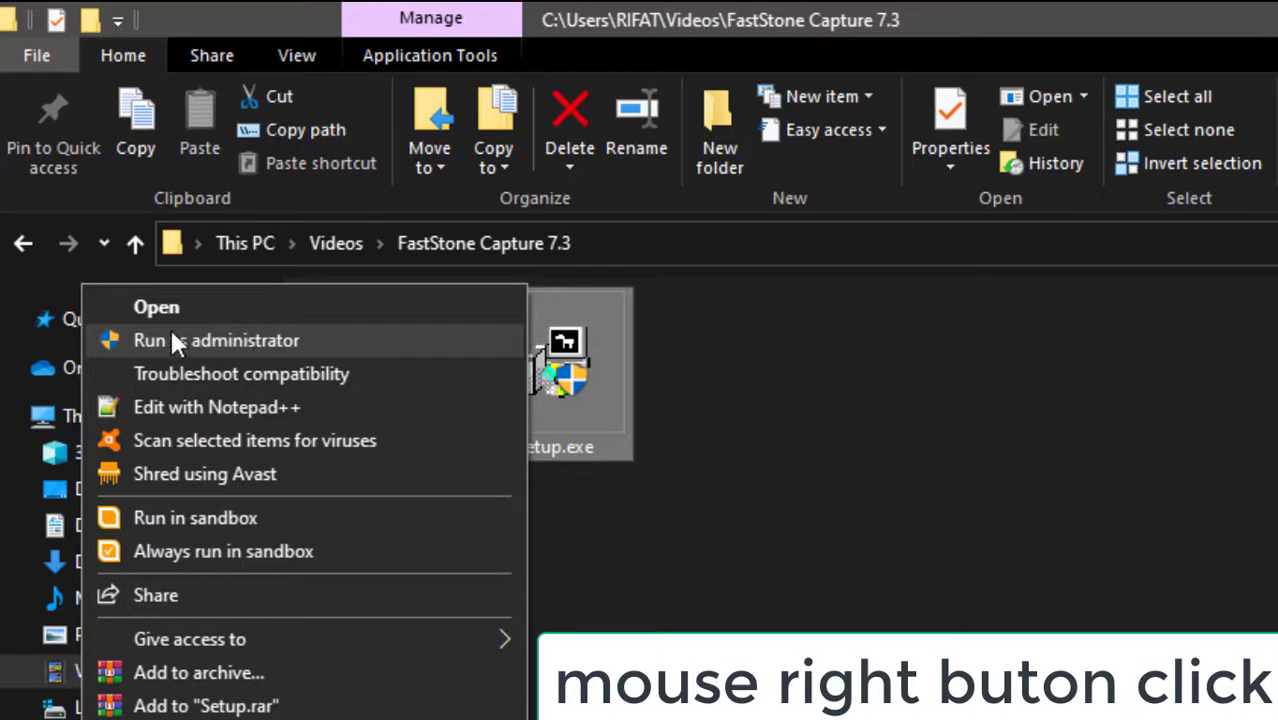
pyautogui.click(227, 340)
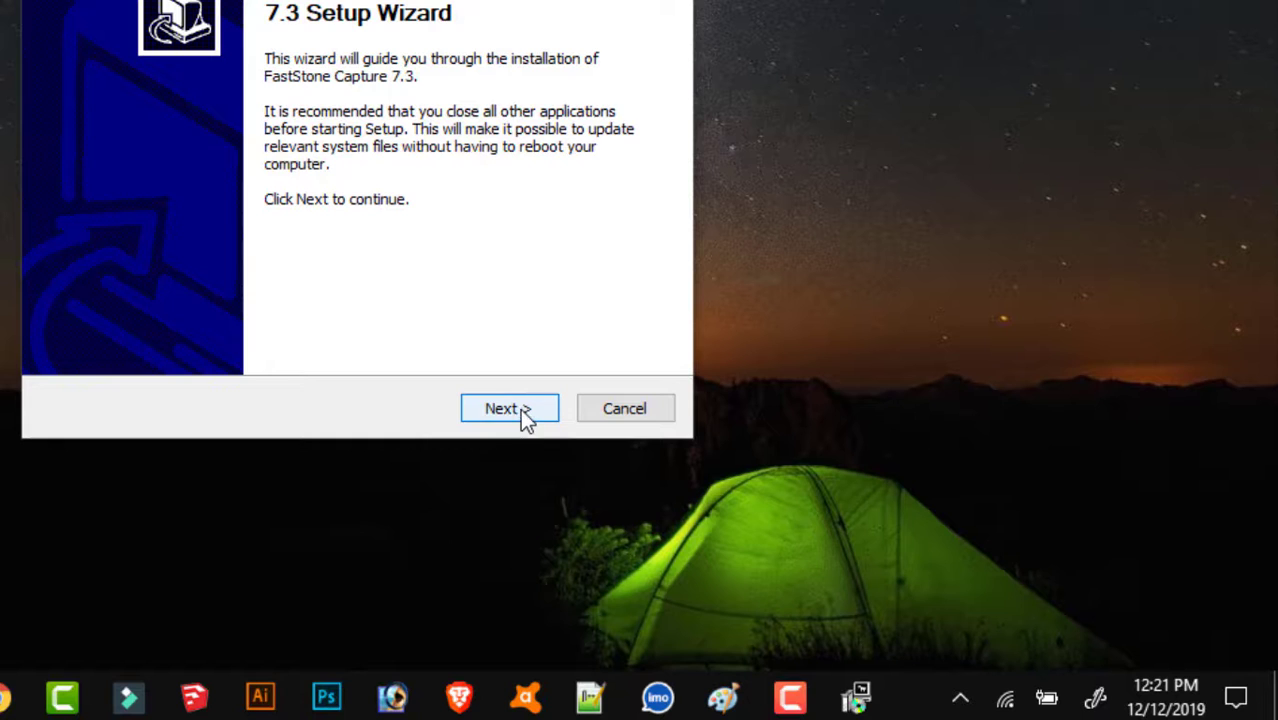
# - Install FastStone Capture 7.3, accepting the license agreement and the destination C:\Program Files (x86)\FastStone Capture, and finish the wizard
pyautogui.click(527, 418)
pyautogui.scroll(-1, 297, 214)
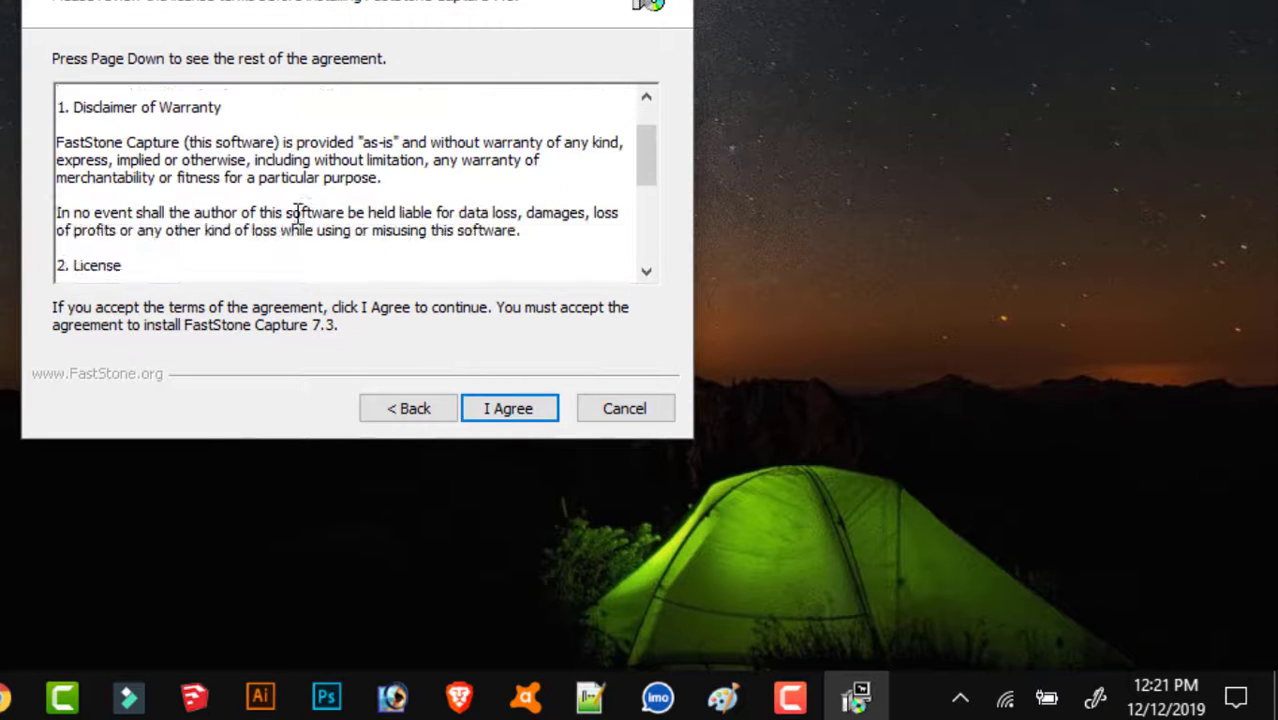
pyautogui.scroll(-4, 297, 214)
pyautogui.scroll(3, 308, 214)
pyautogui.scroll(-3, 311, 214)
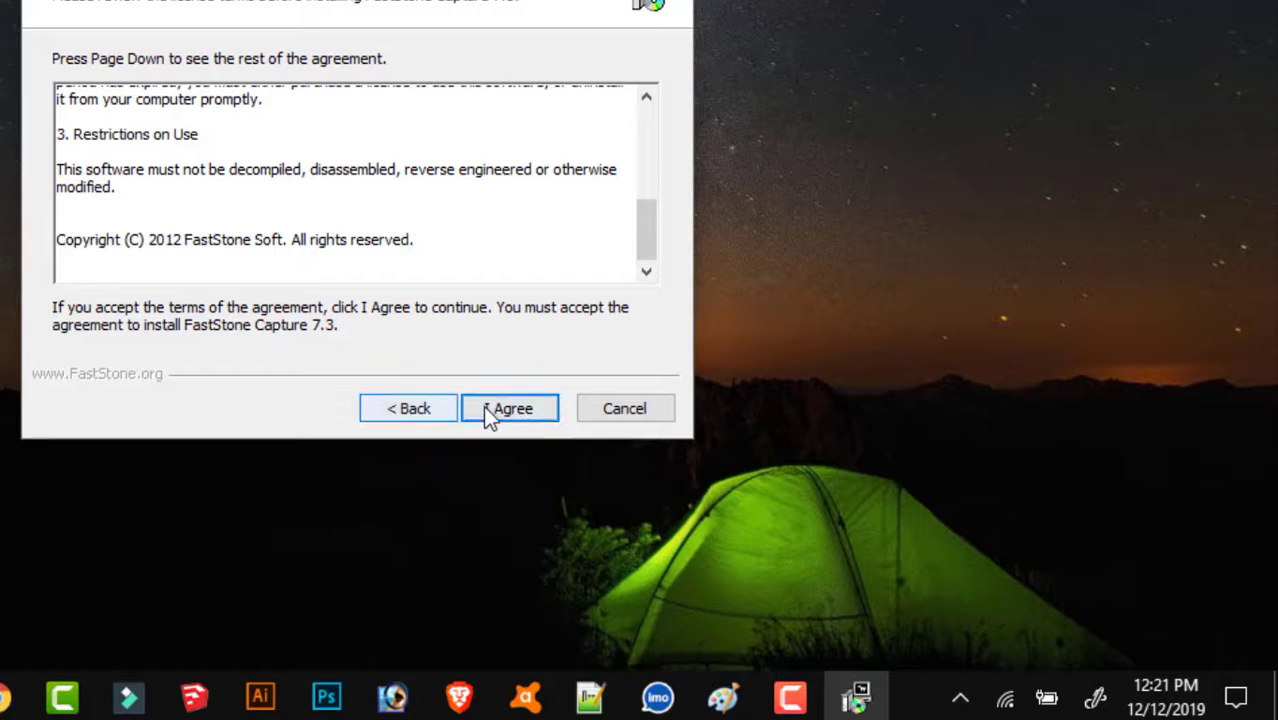
pyautogui.click(515, 418)
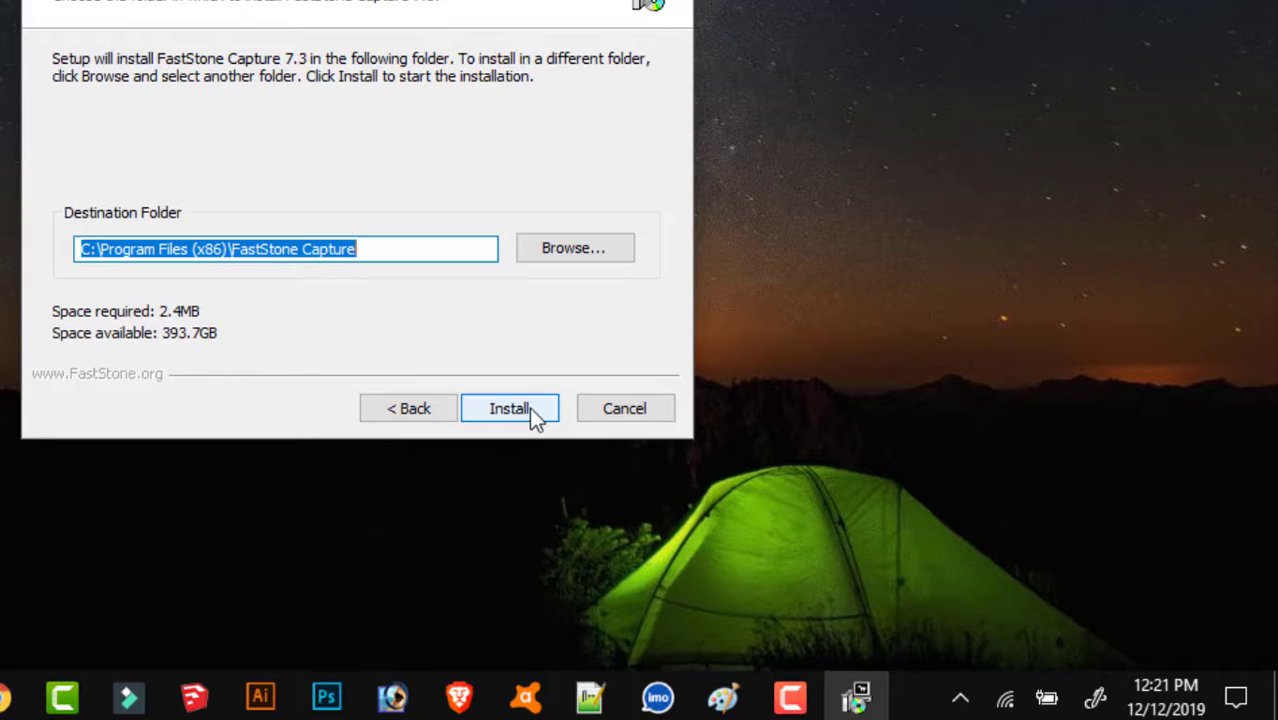
pyautogui.click(531, 409)
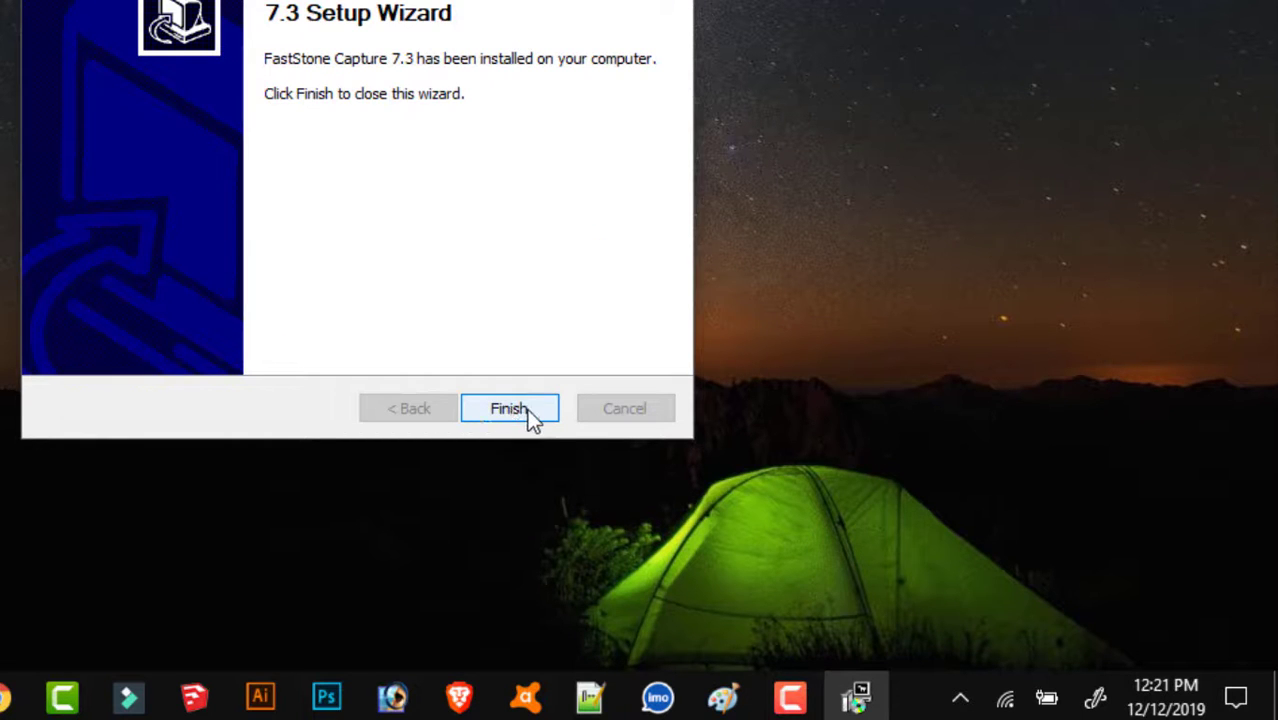
pyautogui.click(513, 418)
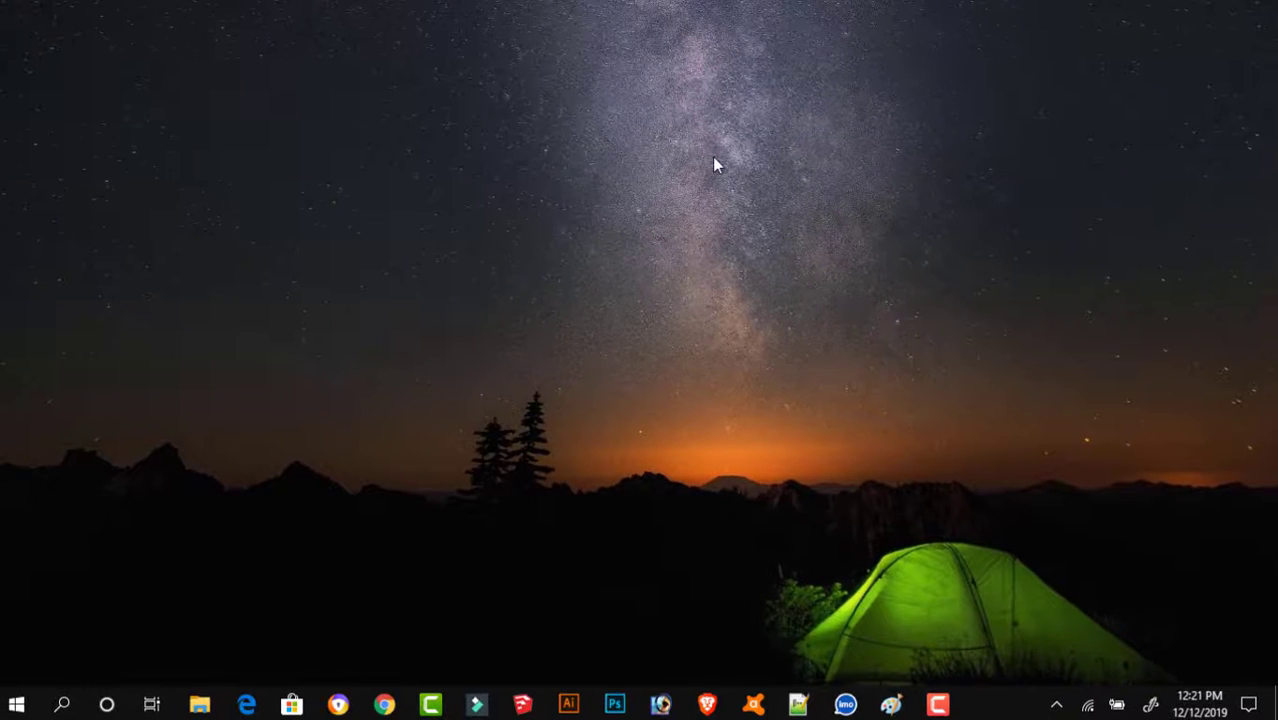
pyautogui.rightClick(713, 157)
pyautogui.click(610, 210)
pyautogui.rightClick(611, 214)
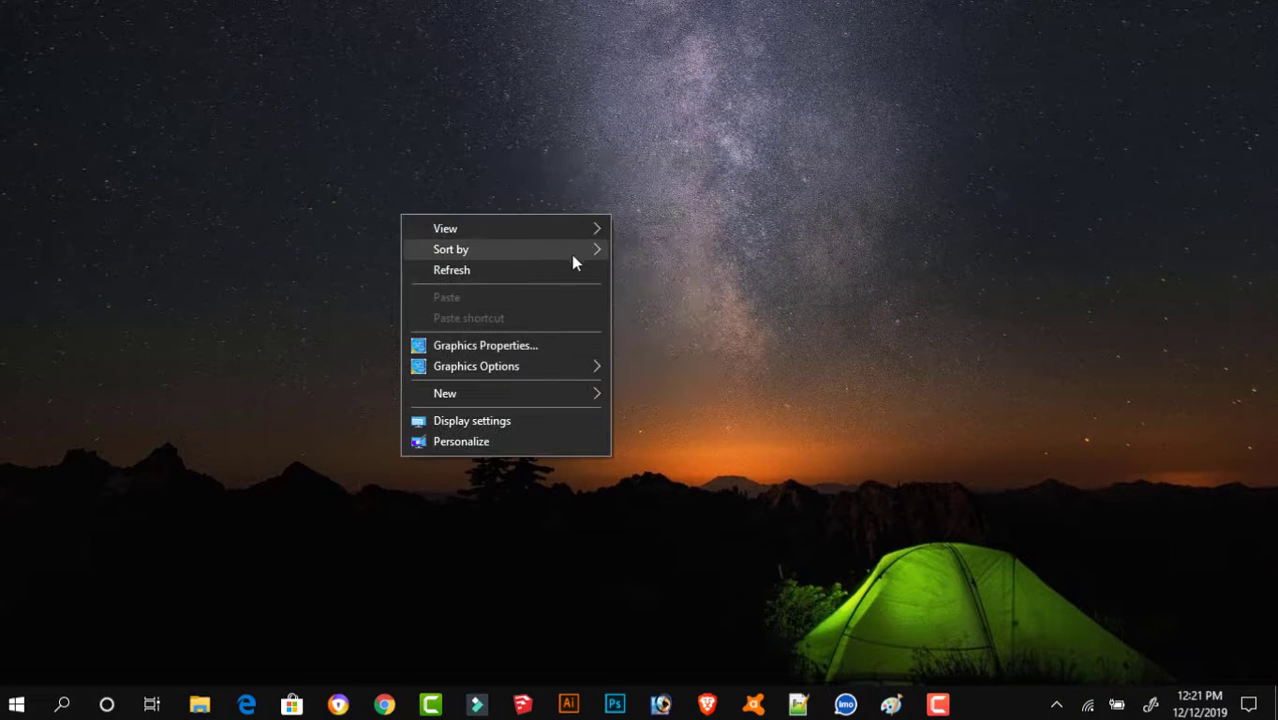
pyautogui.click(568, 268)
# - Launch FastStone Capture from the installed apps list and choose to enter a registration code instead of continuing the trial
pyautogui.press('super')
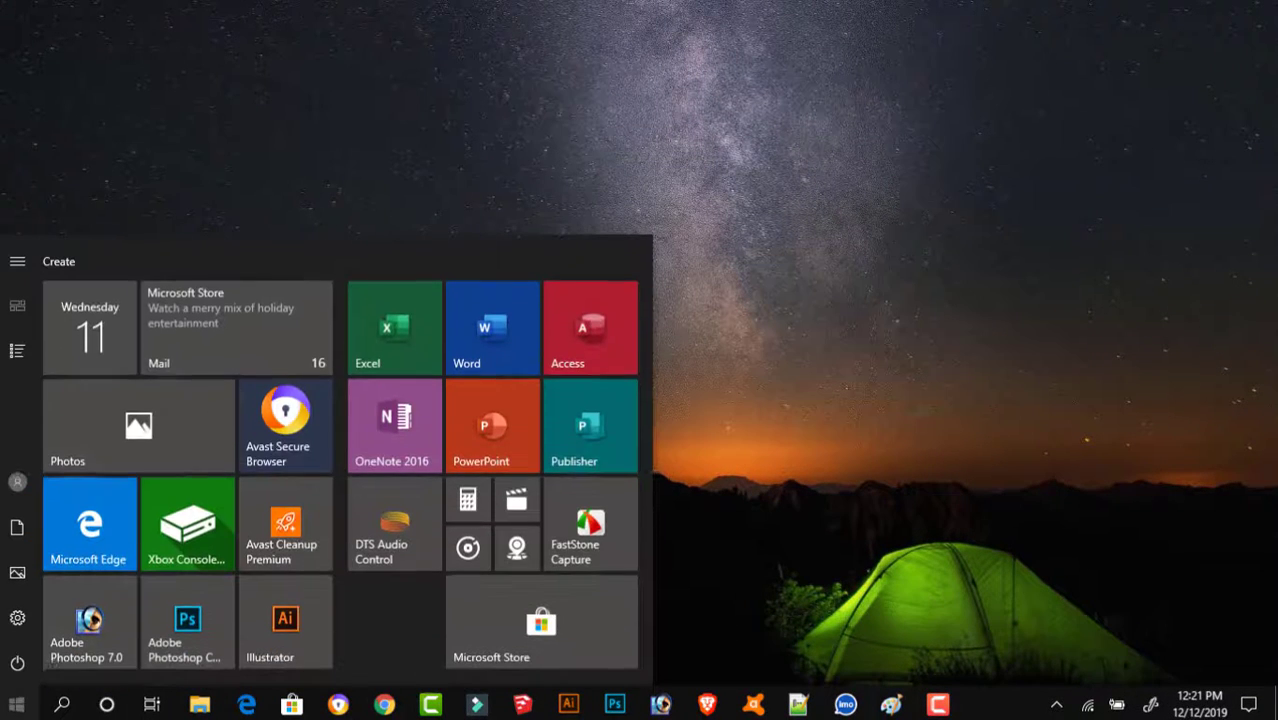
pyautogui.click(12, 362)
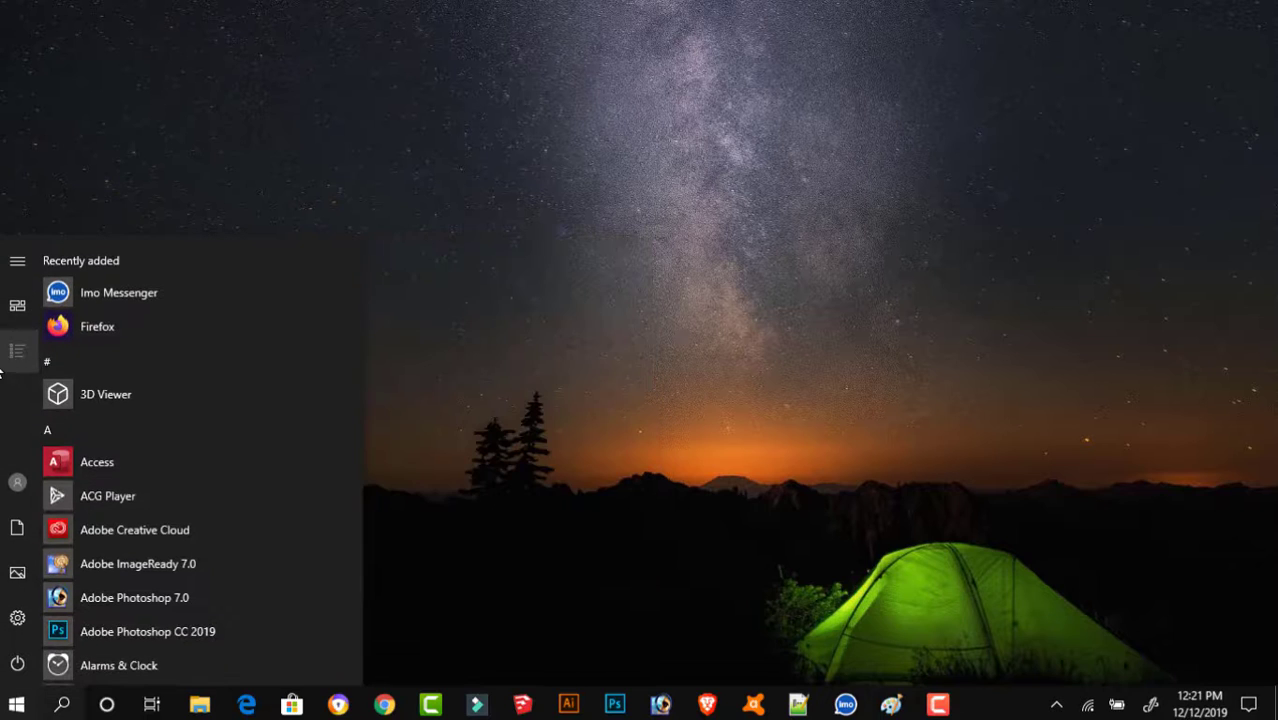
pyautogui.scroll(-6, 125, 380)
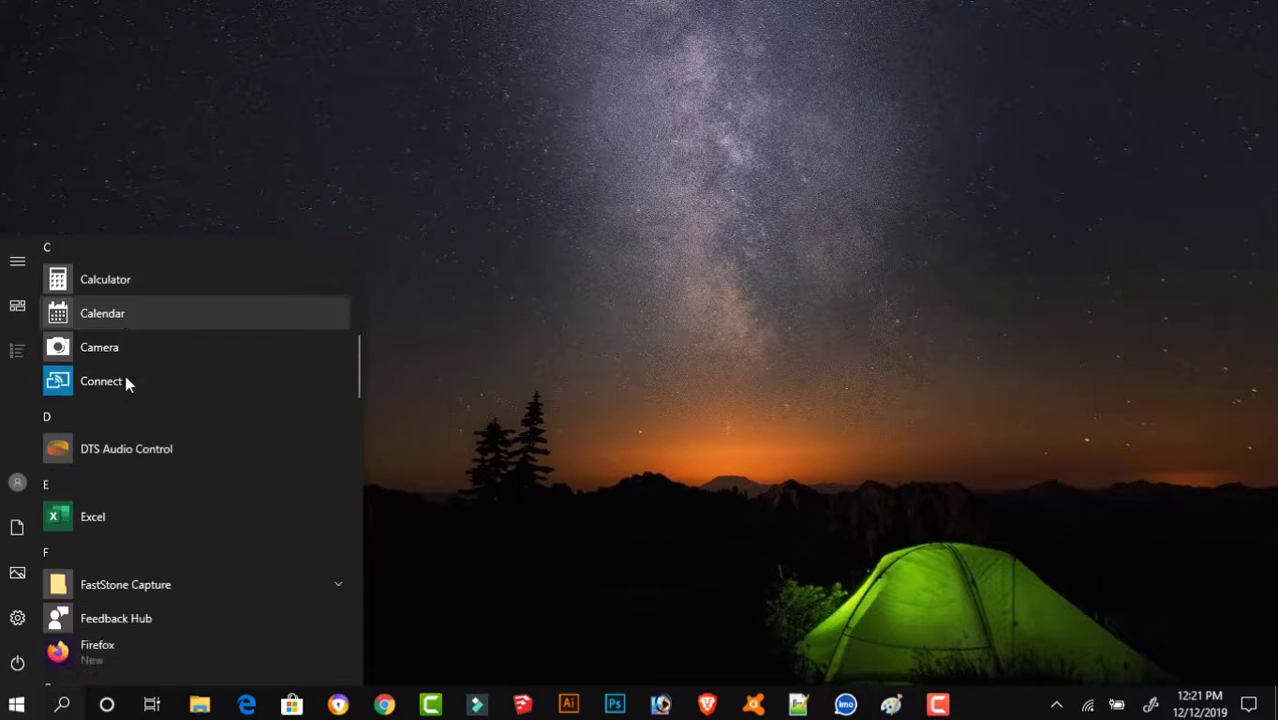
pyautogui.scroll(-1, 126, 375)
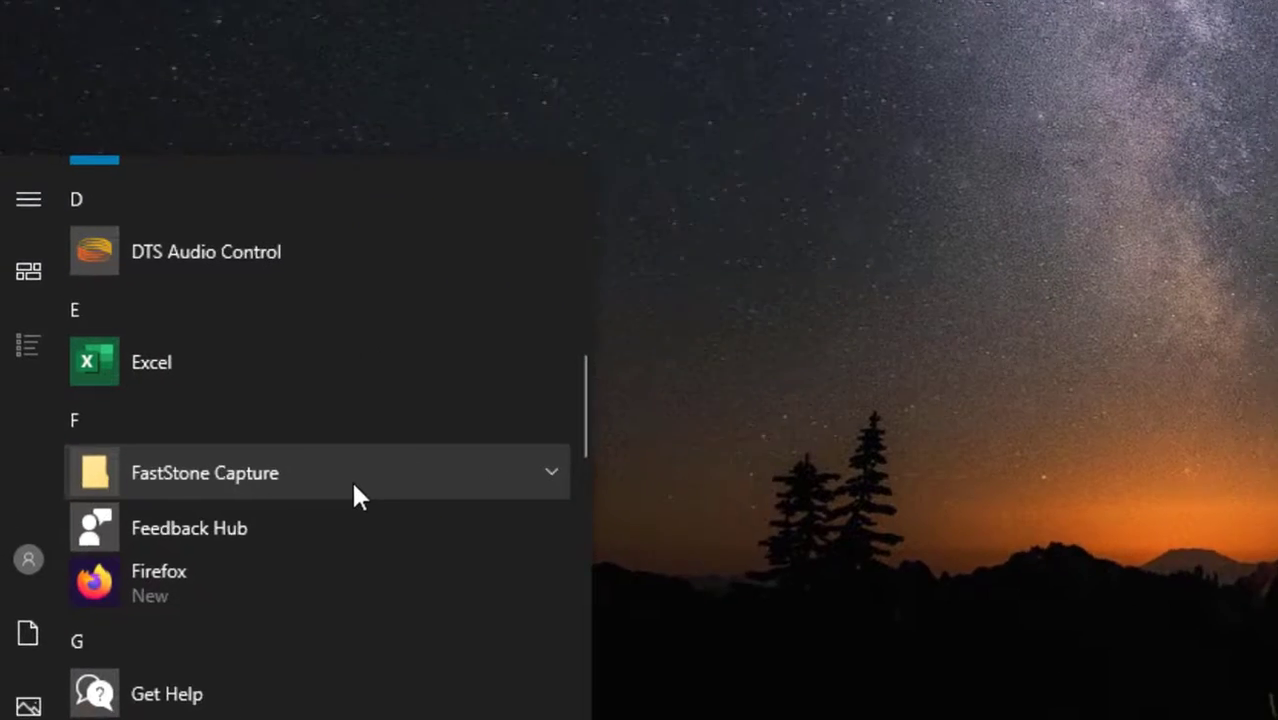
pyautogui.click(226, 447)
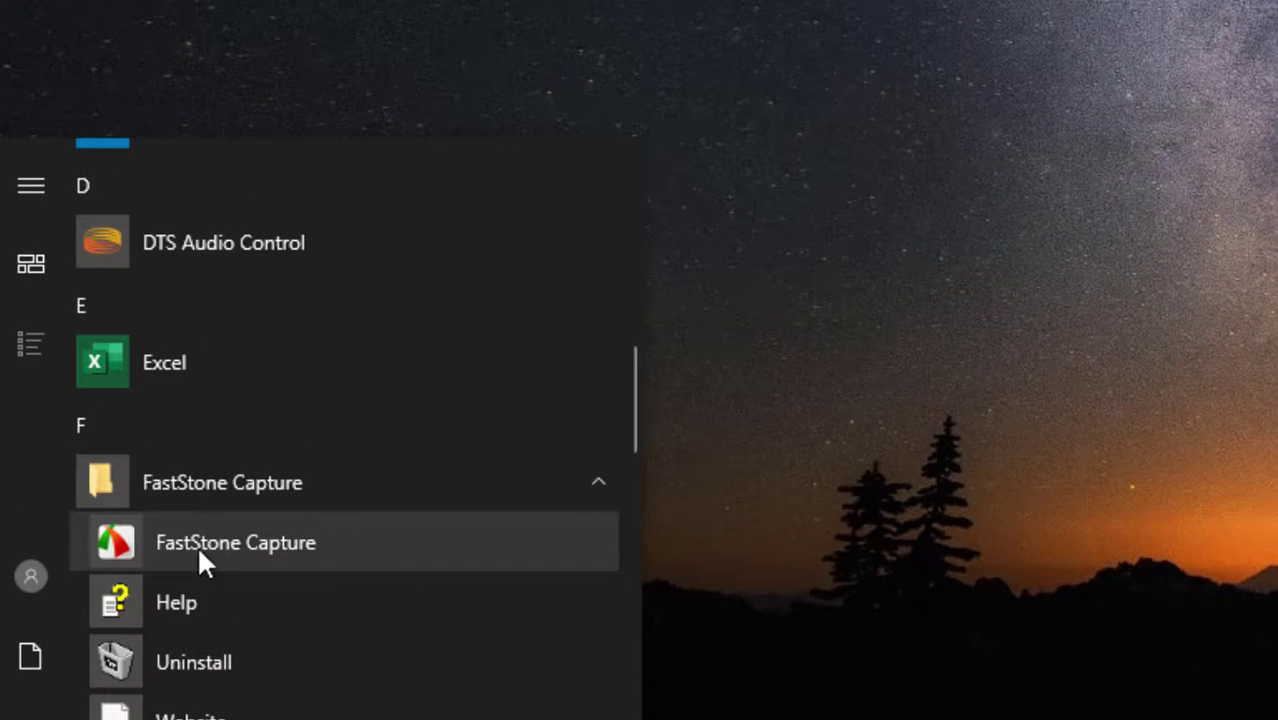
pyautogui.click(234, 548)
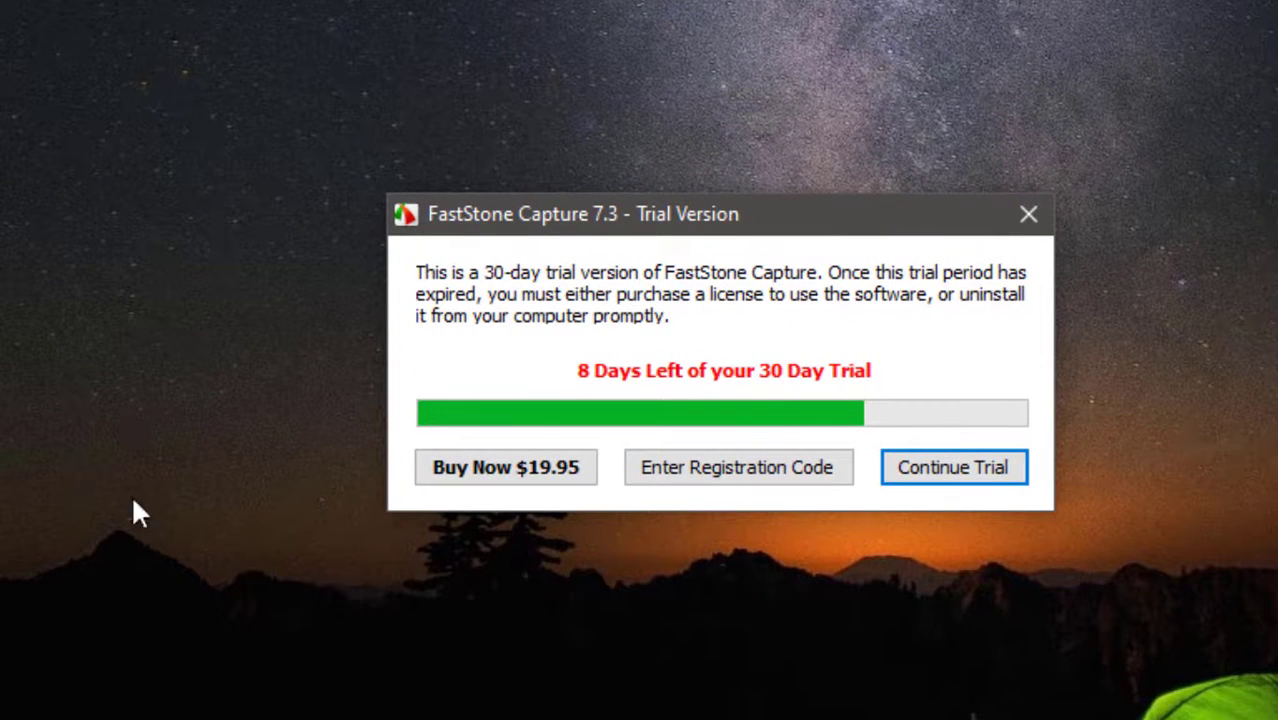
pyautogui.click(753, 461)
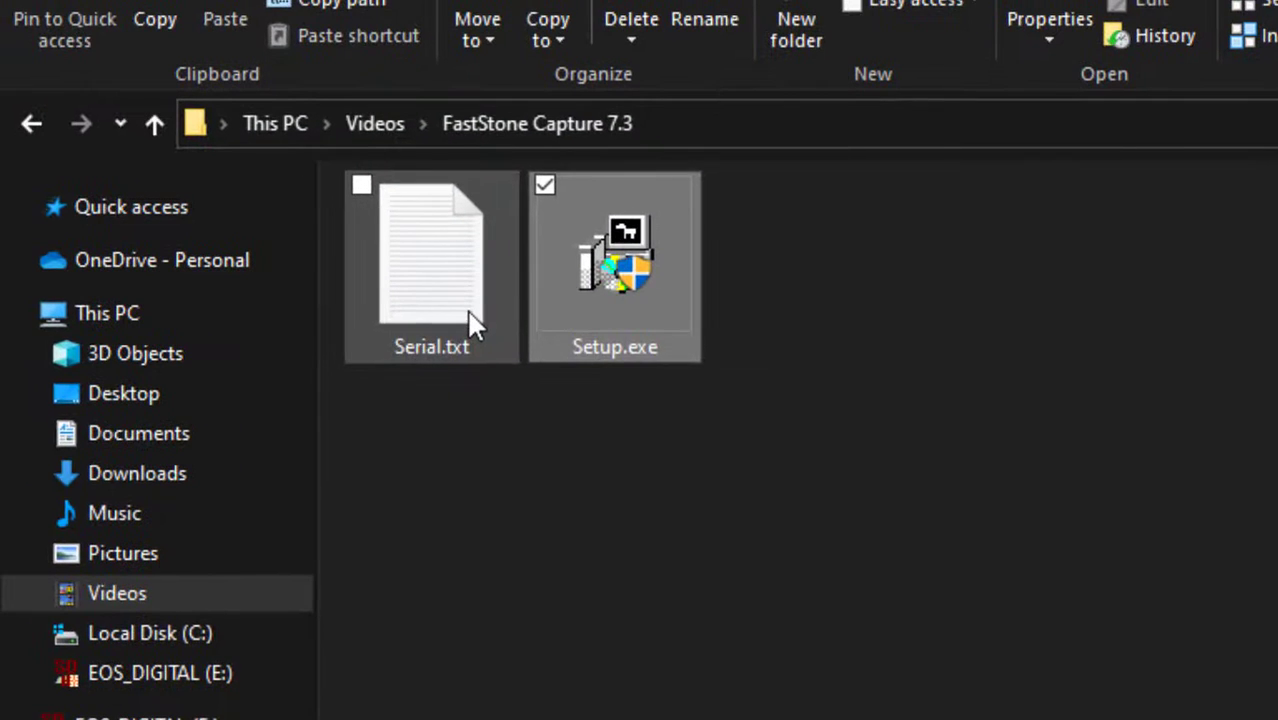
# - Copy the user name from Serial.txt into the User Name field of the FastStone Capture registration form
pyautogui.click(474, 323)
pyautogui.doubleClick(474, 323)
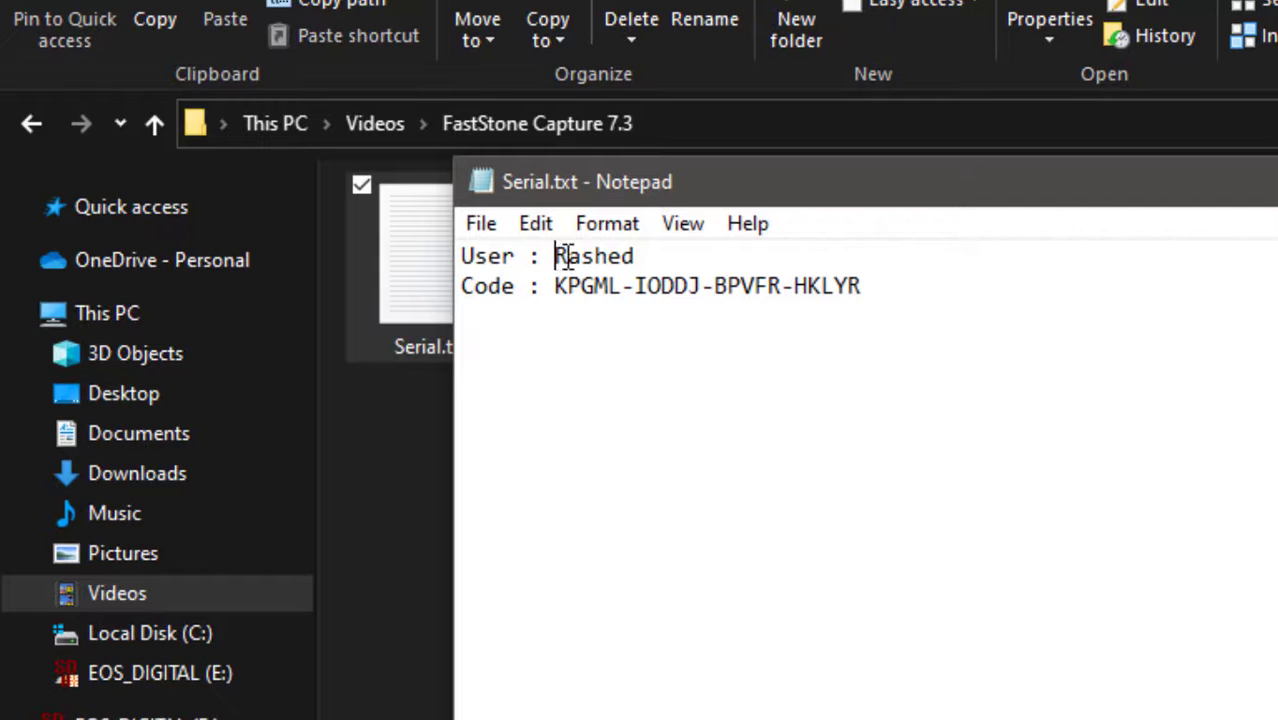
pyautogui.moveTo(556, 256); pyautogui.dragTo(631, 256)
pyautogui.rightClick(636, 256)
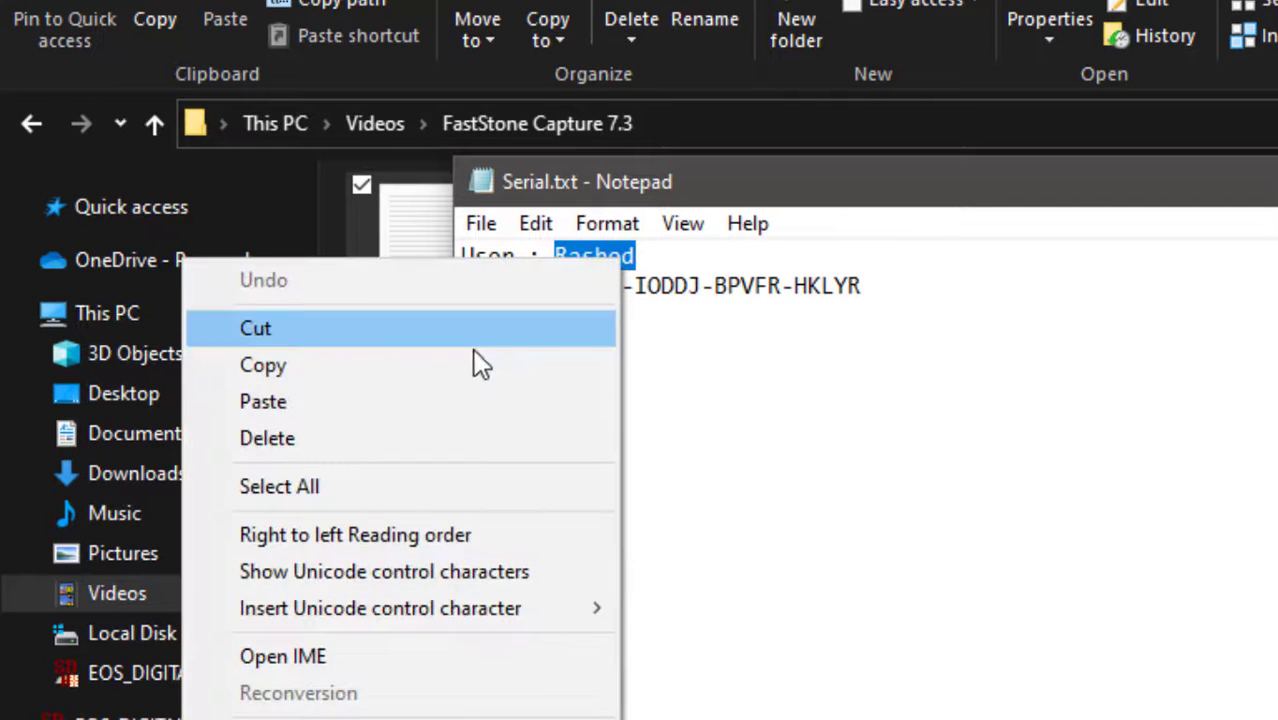
pyautogui.click(470, 362)
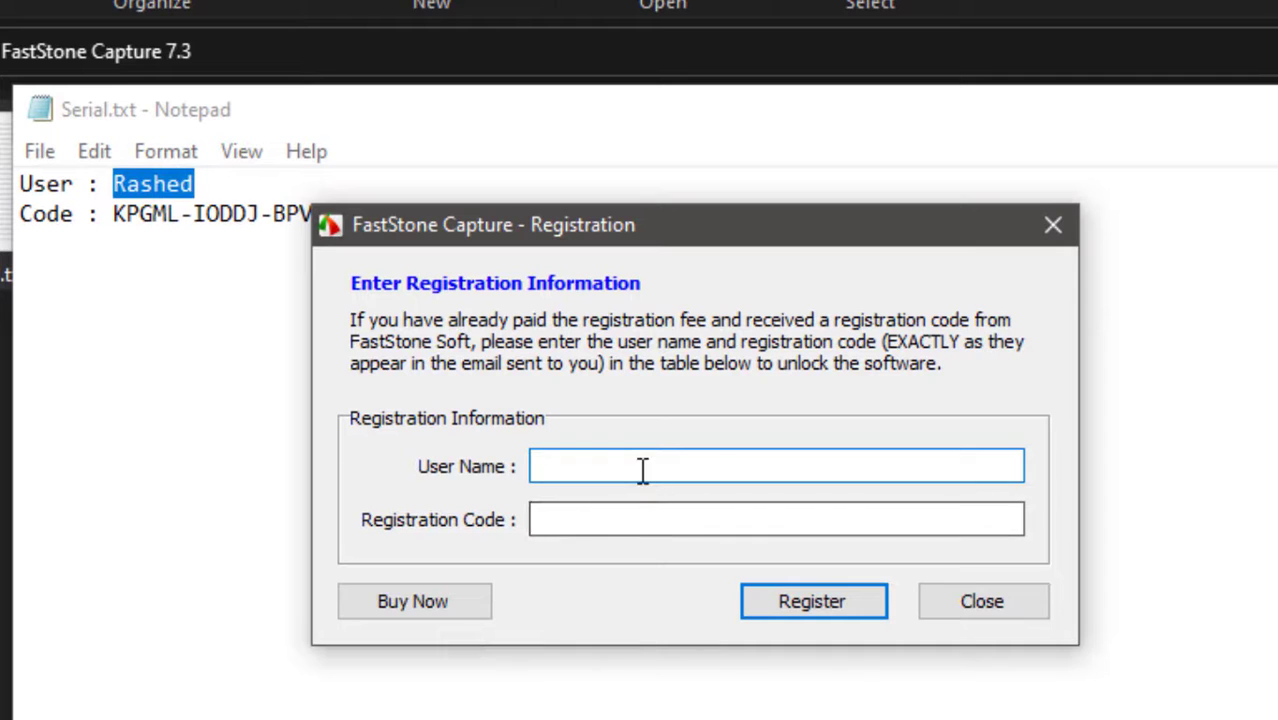
pyautogui.rightClick(642, 470)
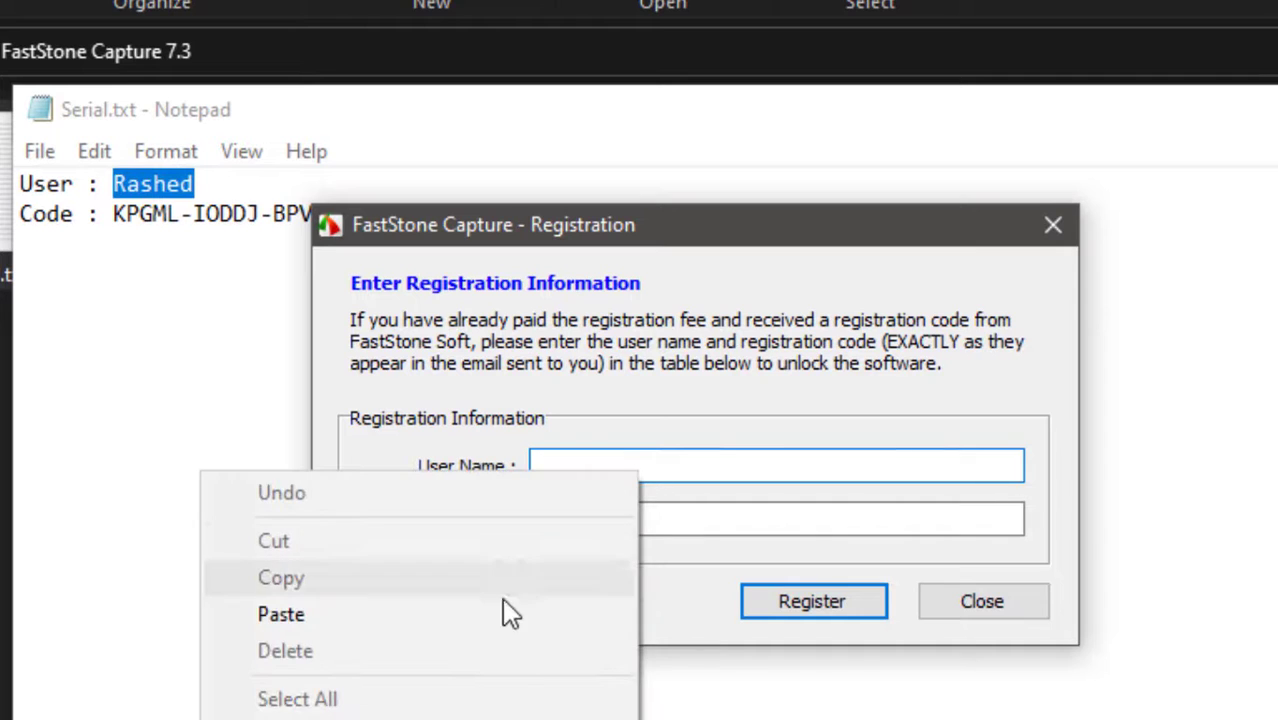
pyautogui.click(494, 612)
# - Copy the registration code from Serial.txt into the Registration Code field of the registration form
pyautogui.moveTo(540, 228); pyautogui.dragTo(930, 212)
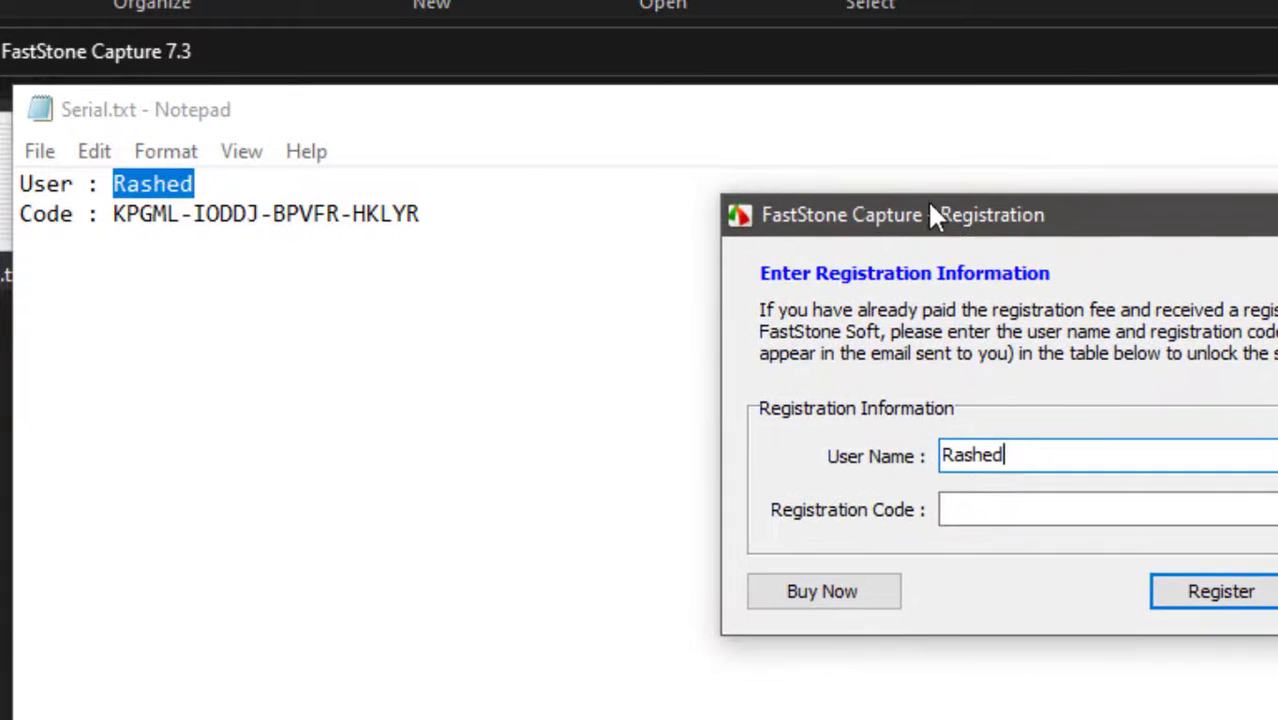
pyautogui.moveTo(432, 214); pyautogui.dragTo(146, 203)
pyautogui.rightClick(162, 212)
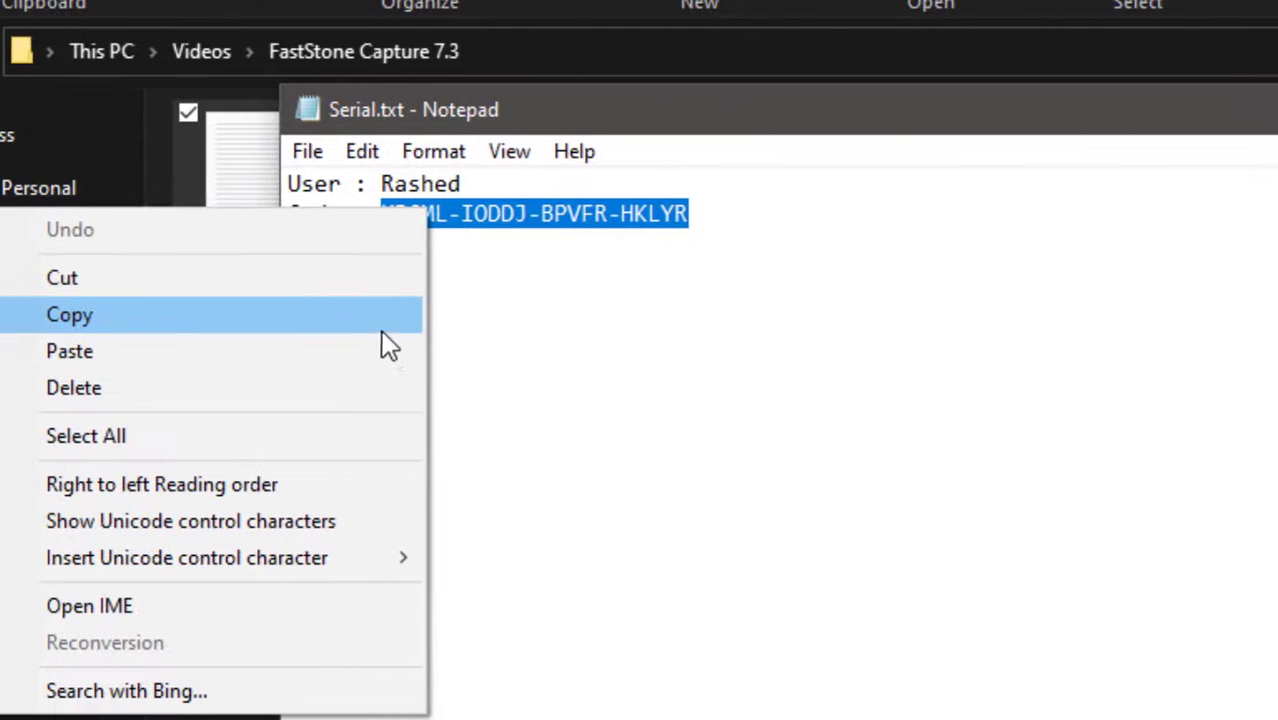
pyautogui.click(106, 328)
pyautogui.hotkey('alt', 'Tab')
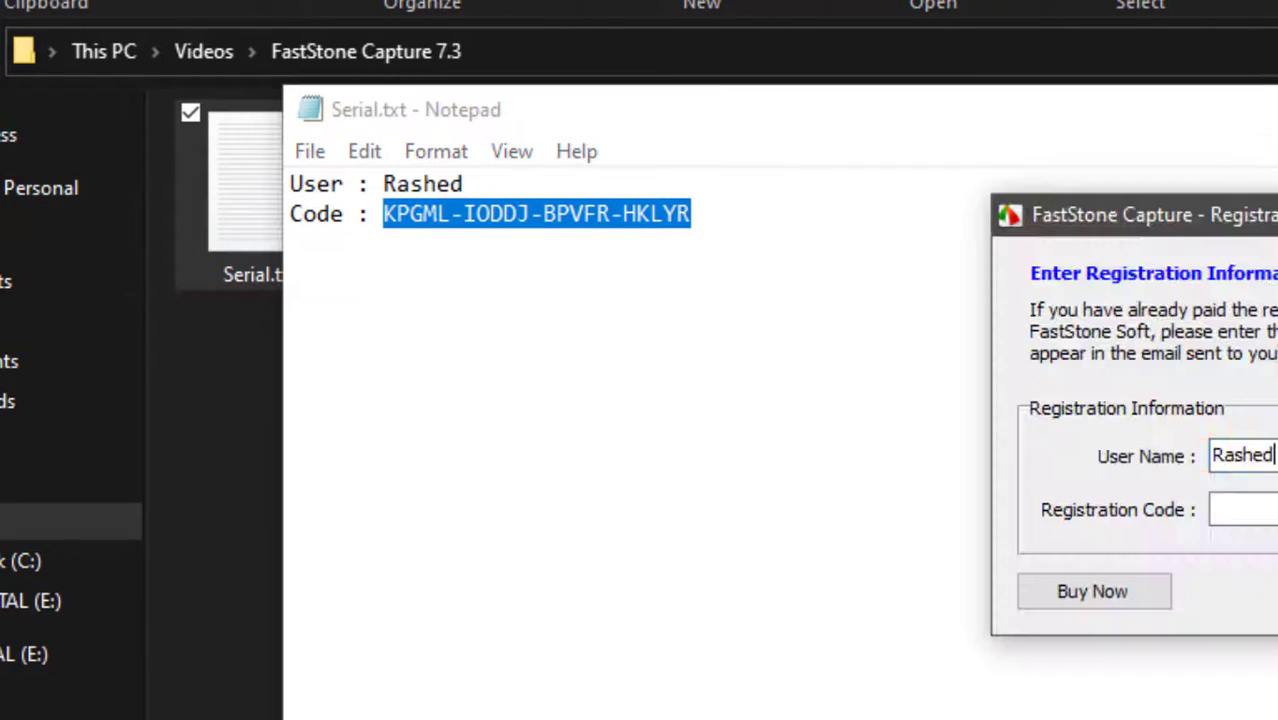
pyautogui.rightClick(1220, 512)
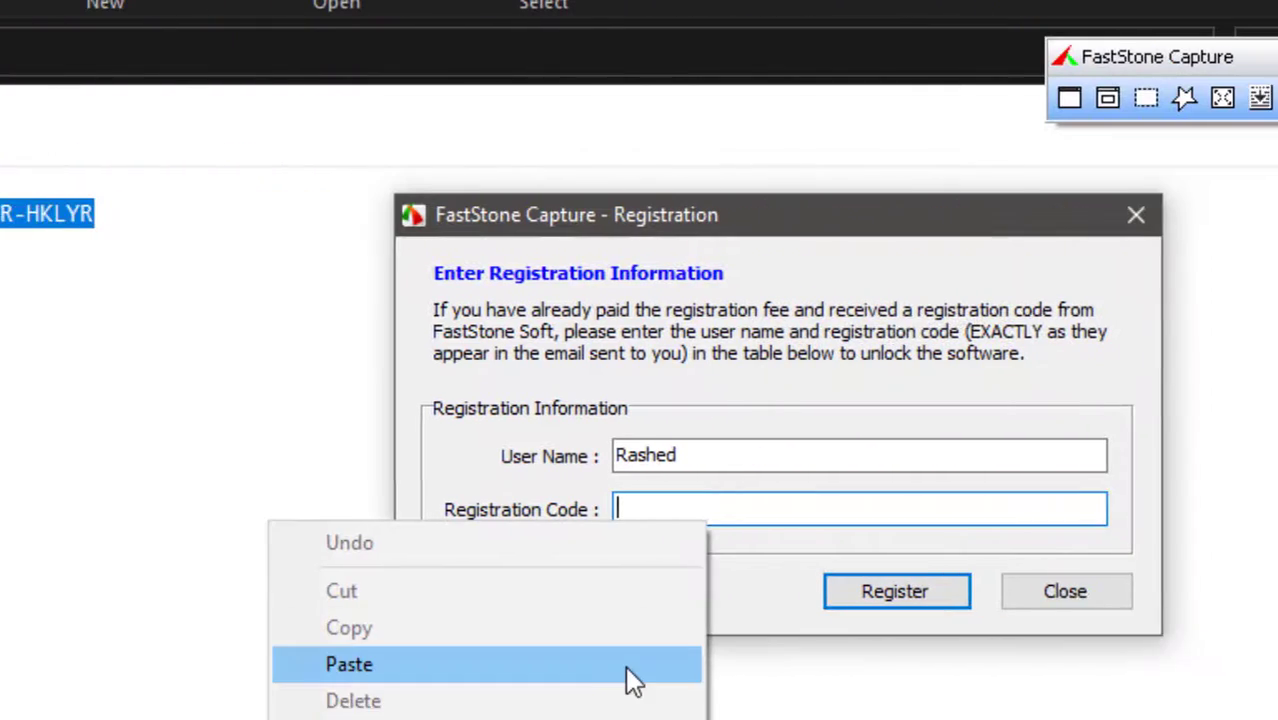
pyautogui.click(1225, 664)
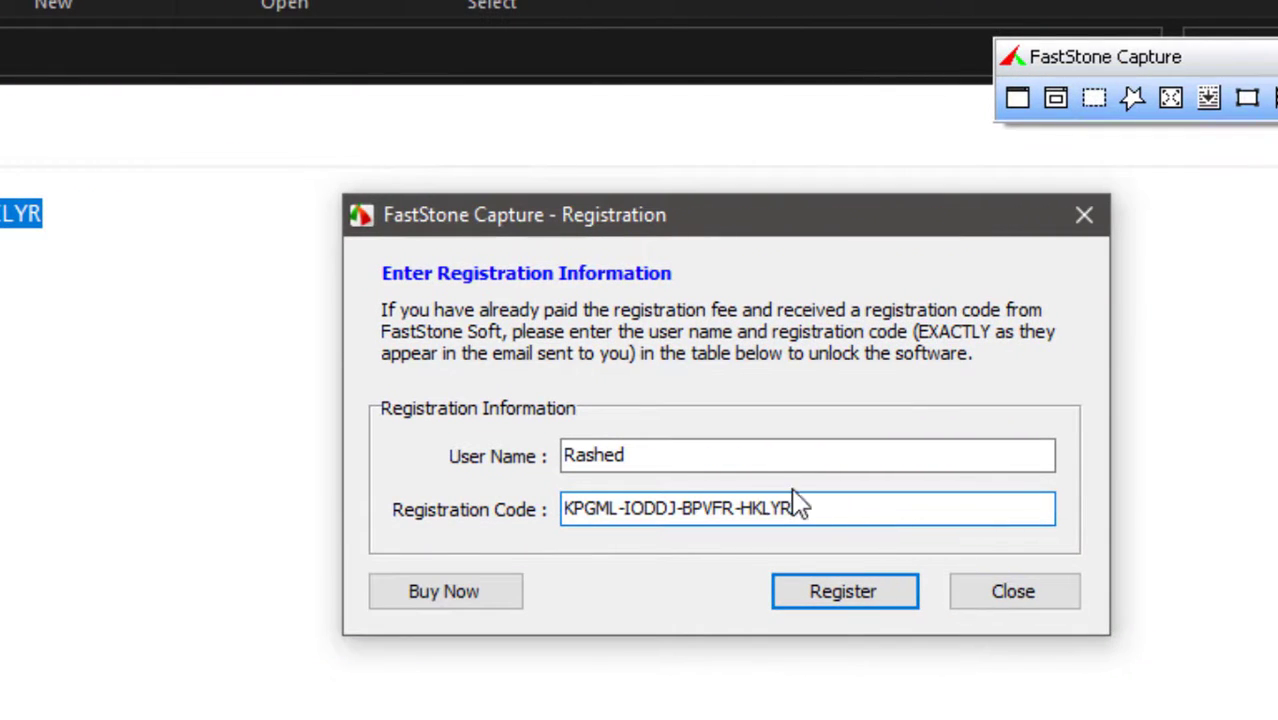
# - Check the entered user name and registration code, submit the registration and dismiss the confirmation
pyautogui.moveTo(640, 456); pyautogui.dragTo(545, 456)
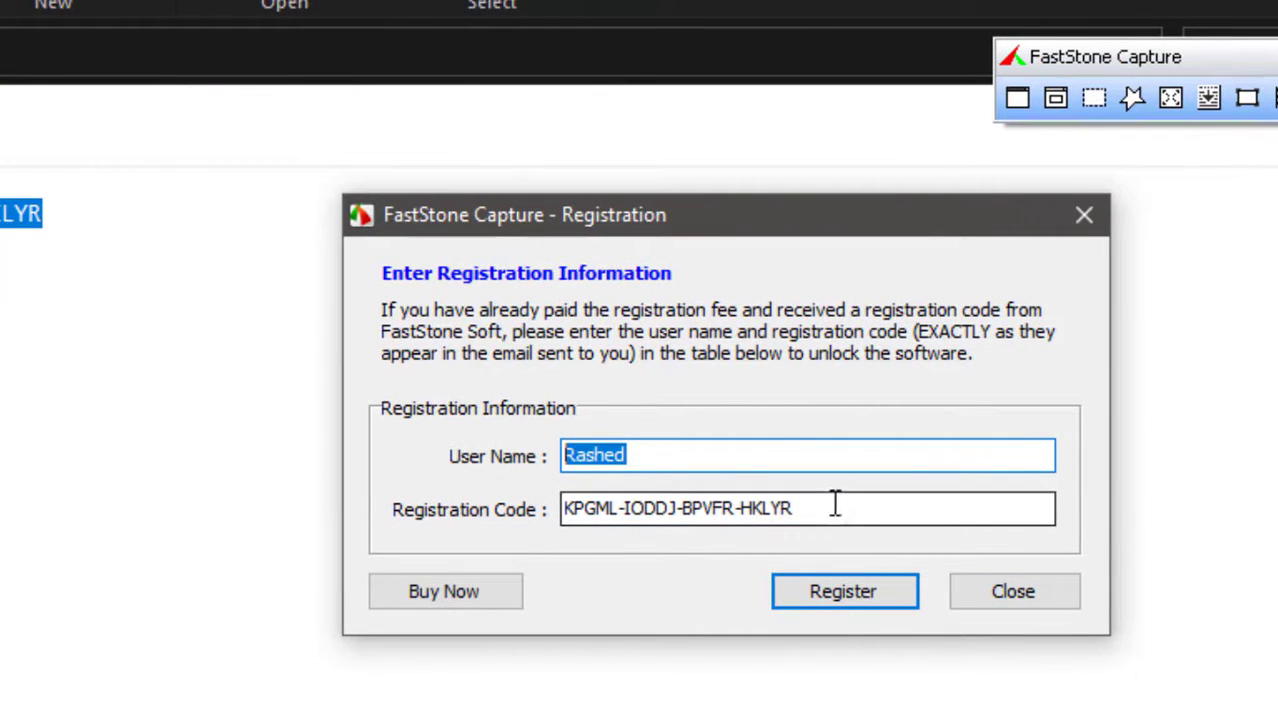
pyautogui.moveTo(797, 508); pyautogui.dragTo(540, 509)
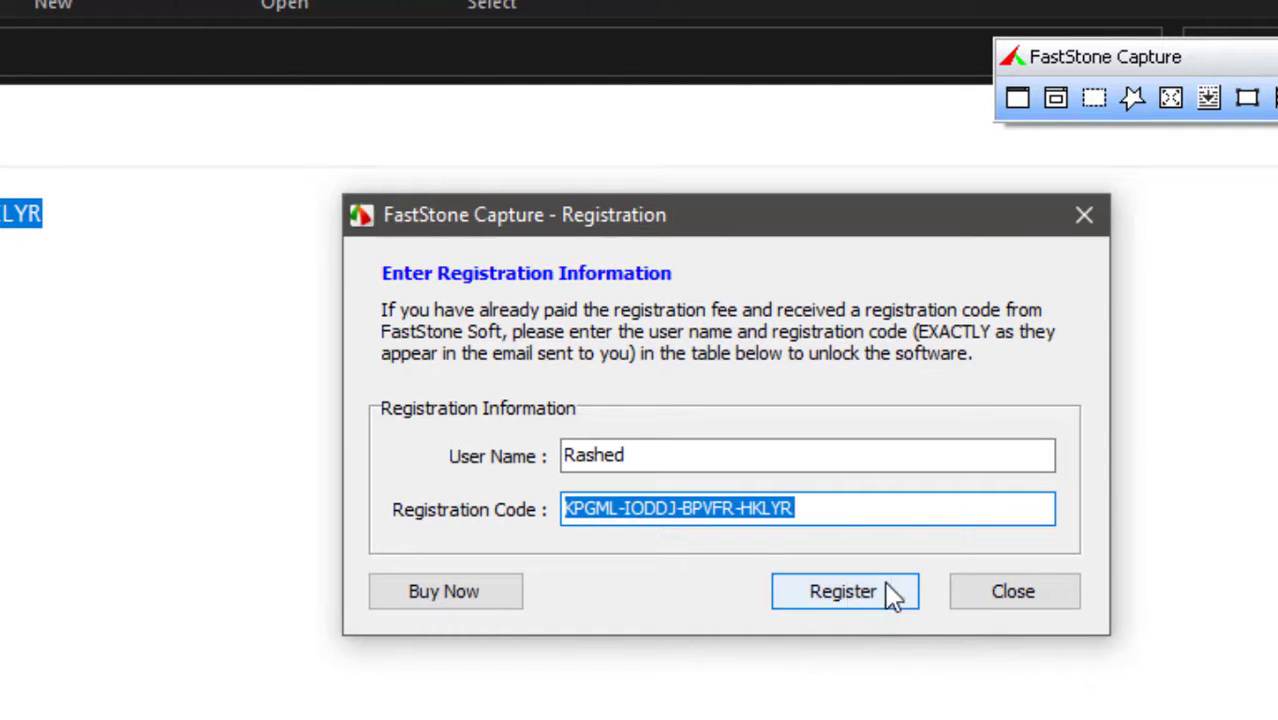
pyautogui.click(843, 598)
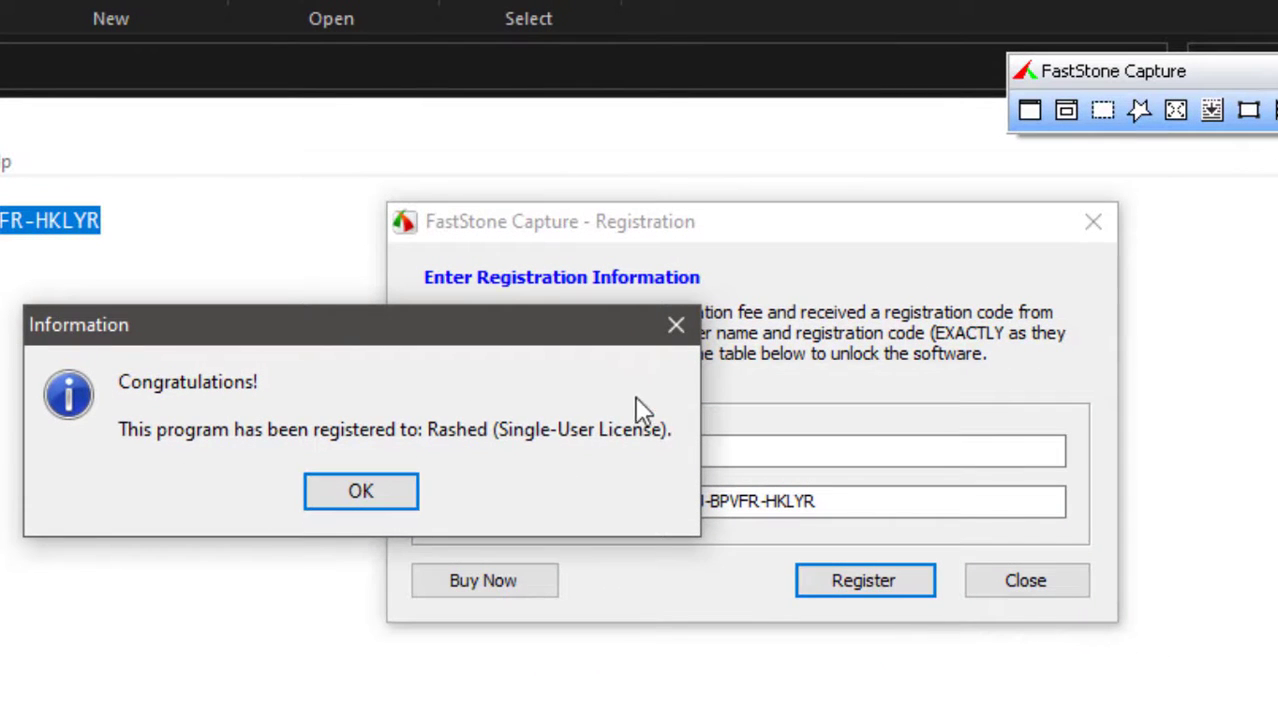
pyautogui.click(368, 491)
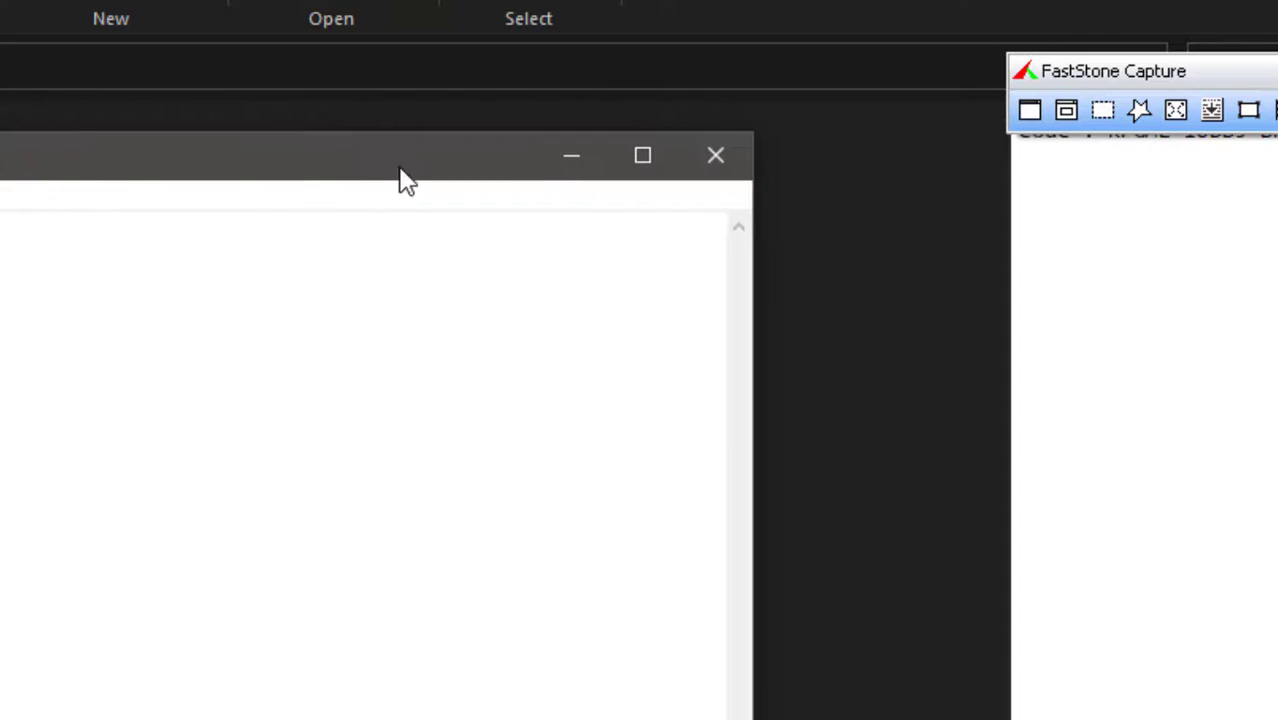
# - Clear the desktop, move the FastStone Capture toolbar onto it and capture the active window
pyautogui.moveTo(753, 177); pyautogui.dragTo(815, 177)
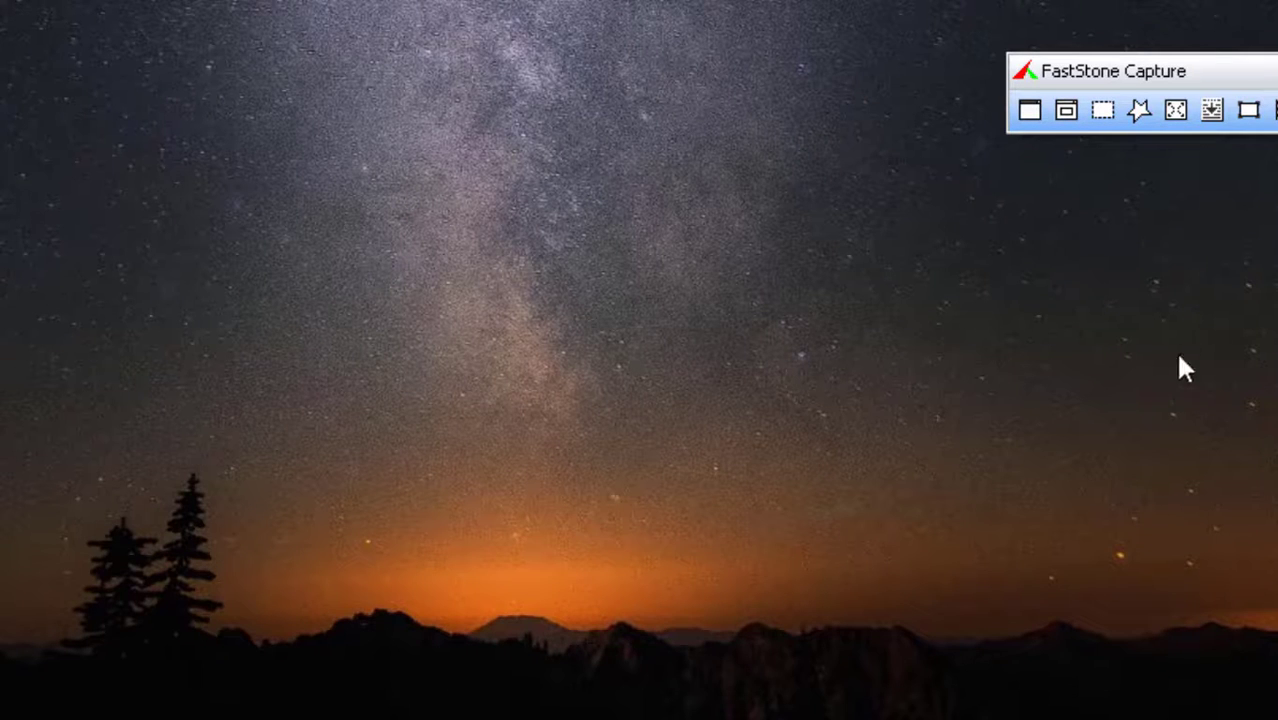
pyautogui.moveTo(1192, 71); pyautogui.dragTo(214, 43)
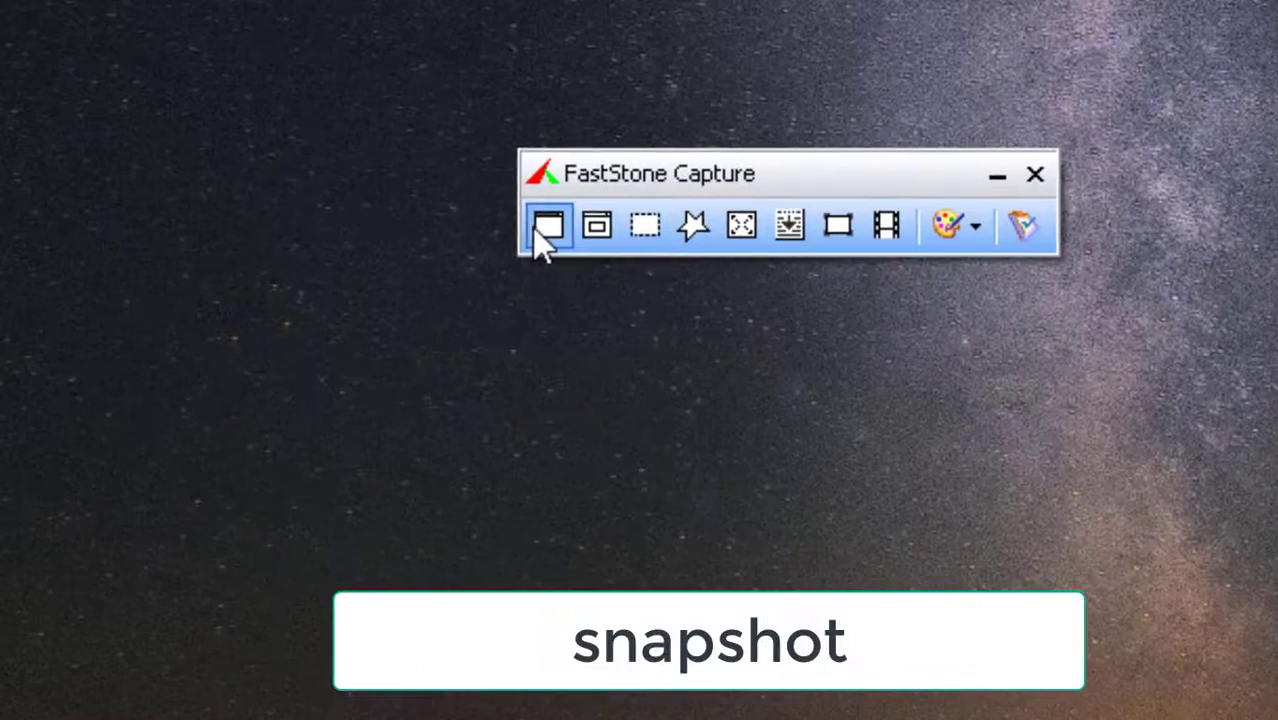
pyautogui.click(536, 228)
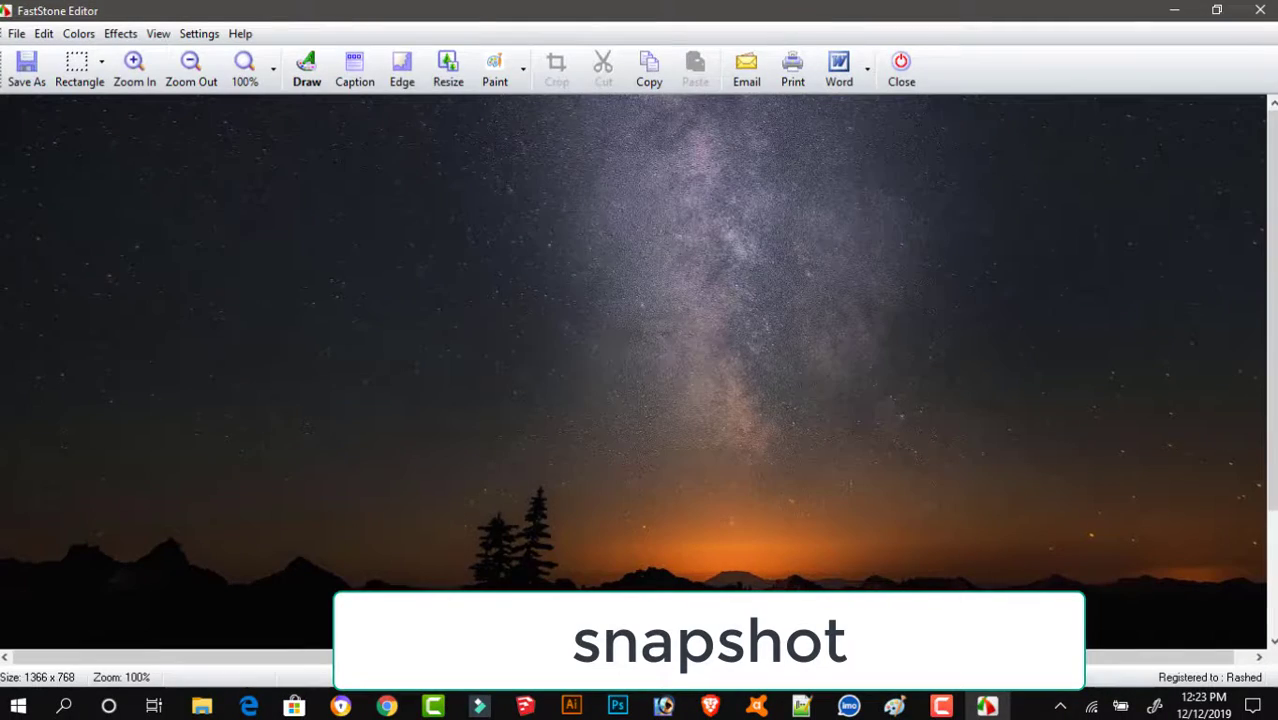
# - Look over the captured snapshot in the FastStone Editor and close the editor
pyautogui.scroll(-2, 521, 260)
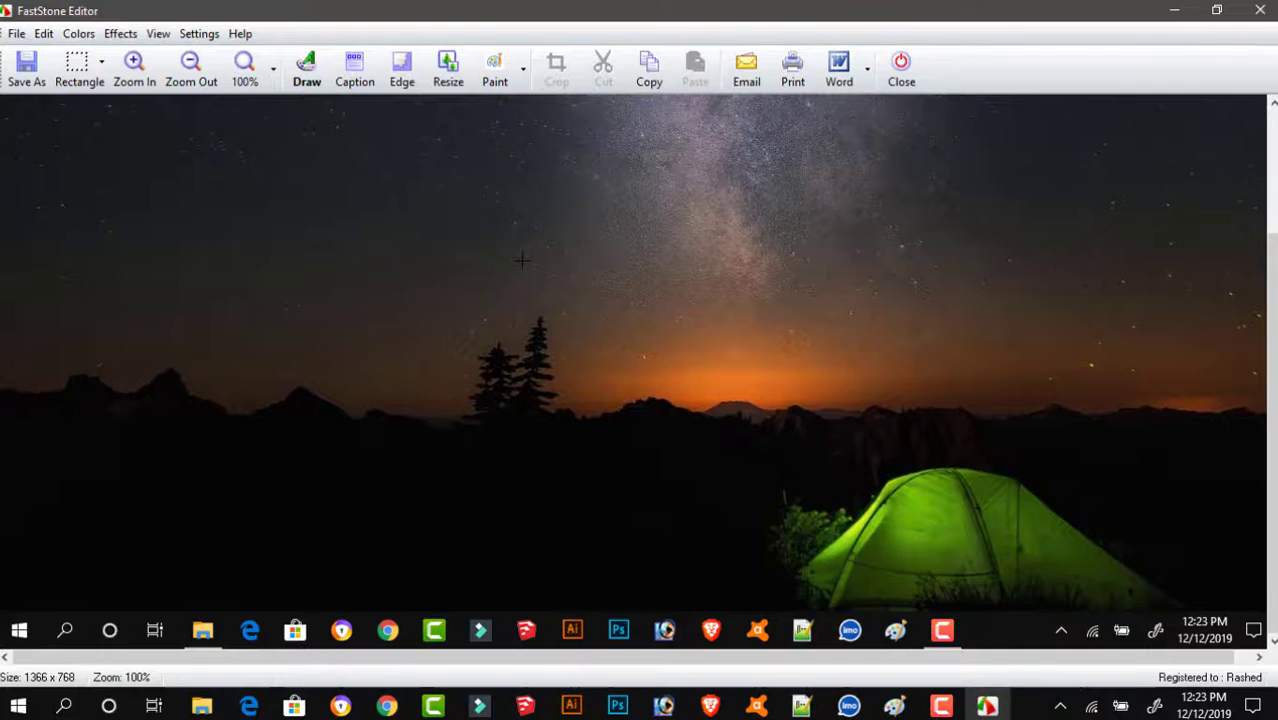
pyautogui.scroll(3, 521, 260)
pyautogui.scroll(-3, 526, 260)
pyautogui.click(1262, 11)
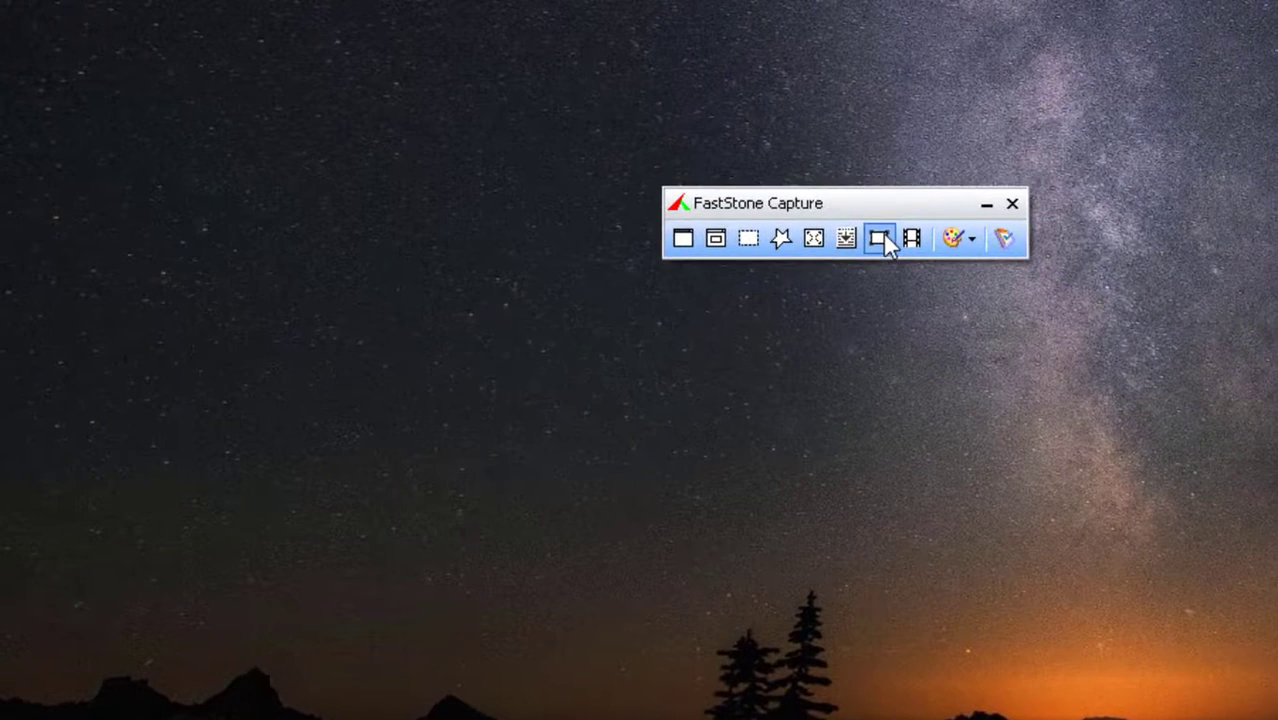
# - Try a fixed-size region capture of 400x300 on the desktop
pyautogui.click(584, 158)
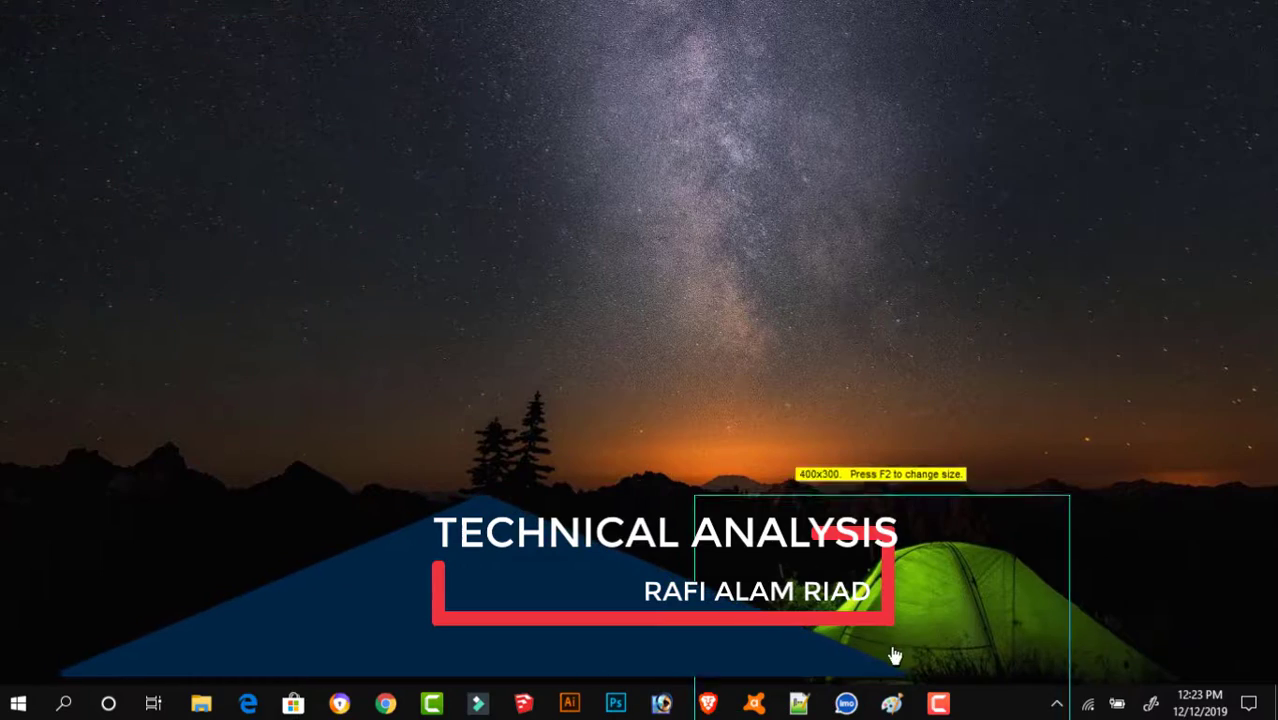
pyautogui.click(755, 188)
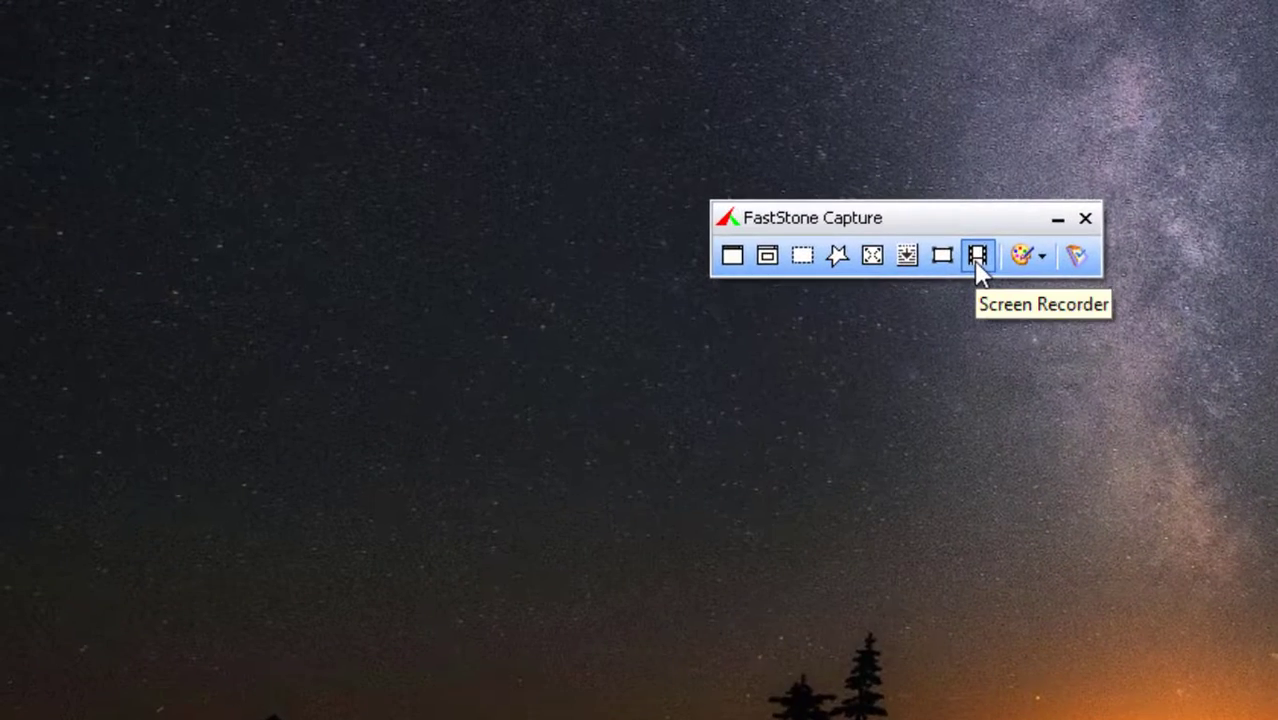
# - Open the Screen Recorder and set it to record the full screen
pyautogui.click(978, 258)
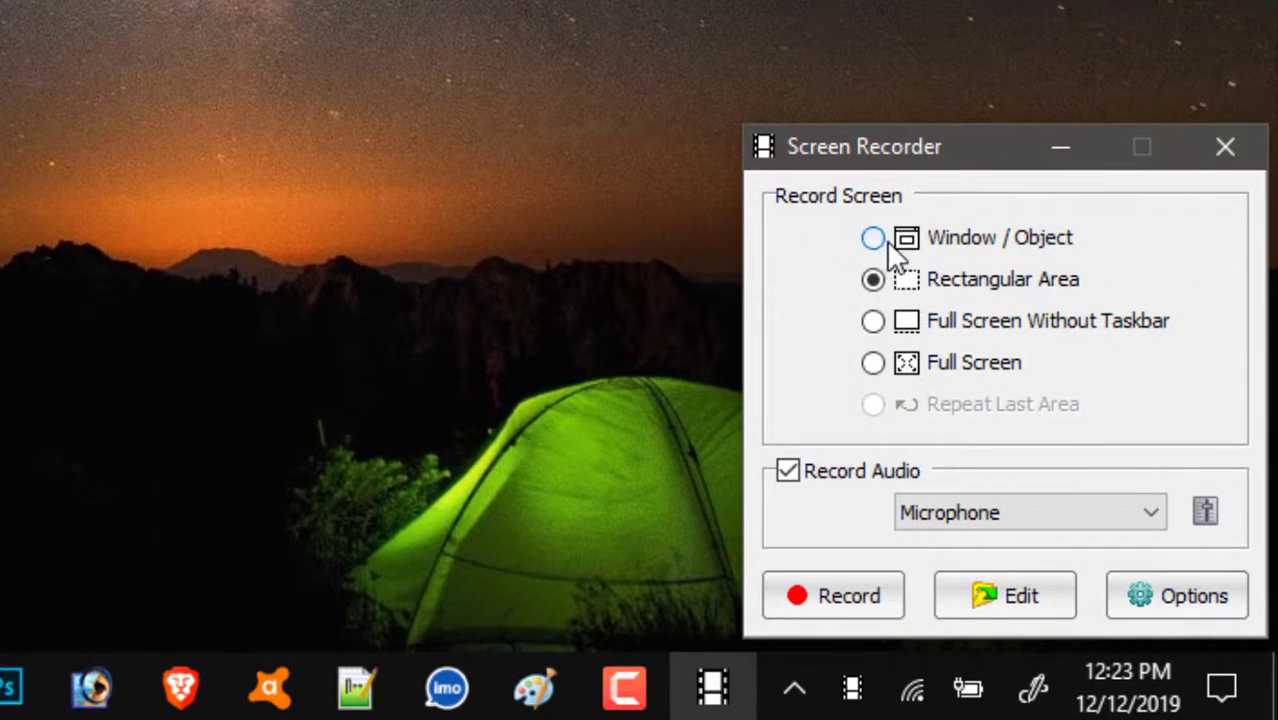
pyautogui.click(885, 245)
pyautogui.click(871, 324)
pyautogui.click(877, 369)
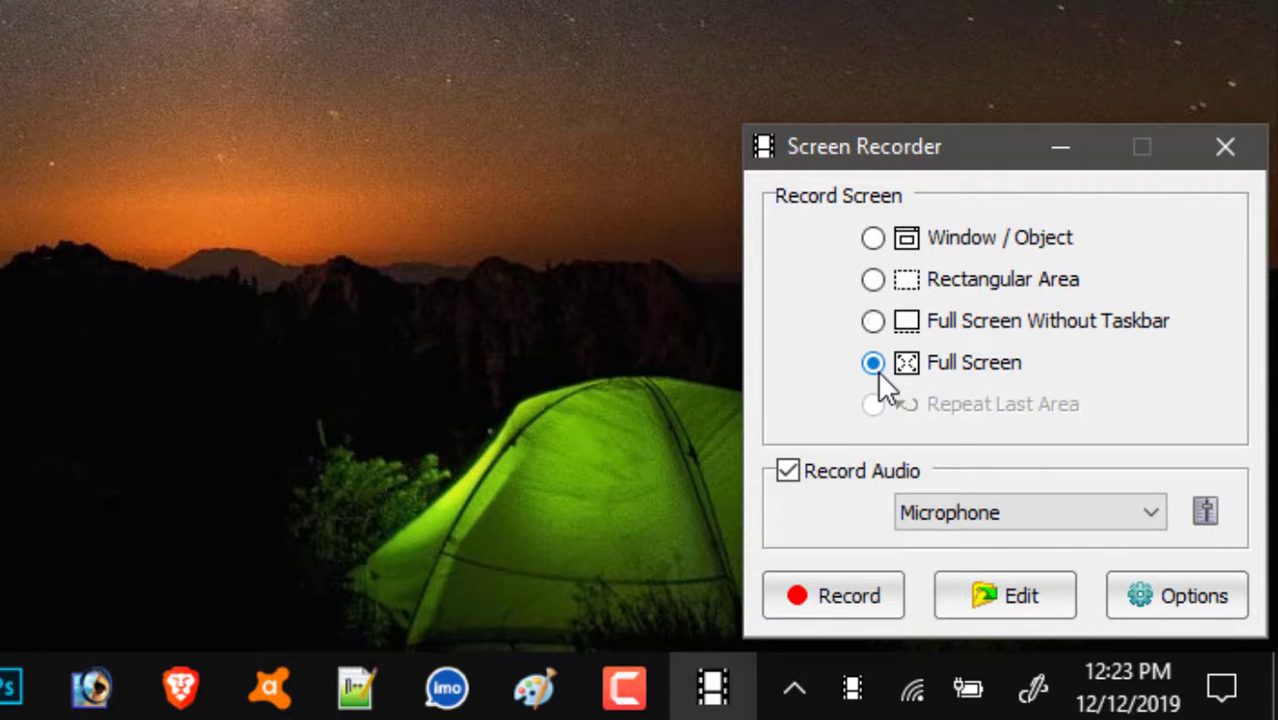
# - Check the available audio sources and turn off audio recording in the Screen Recorder
pyautogui.click(1086, 510)
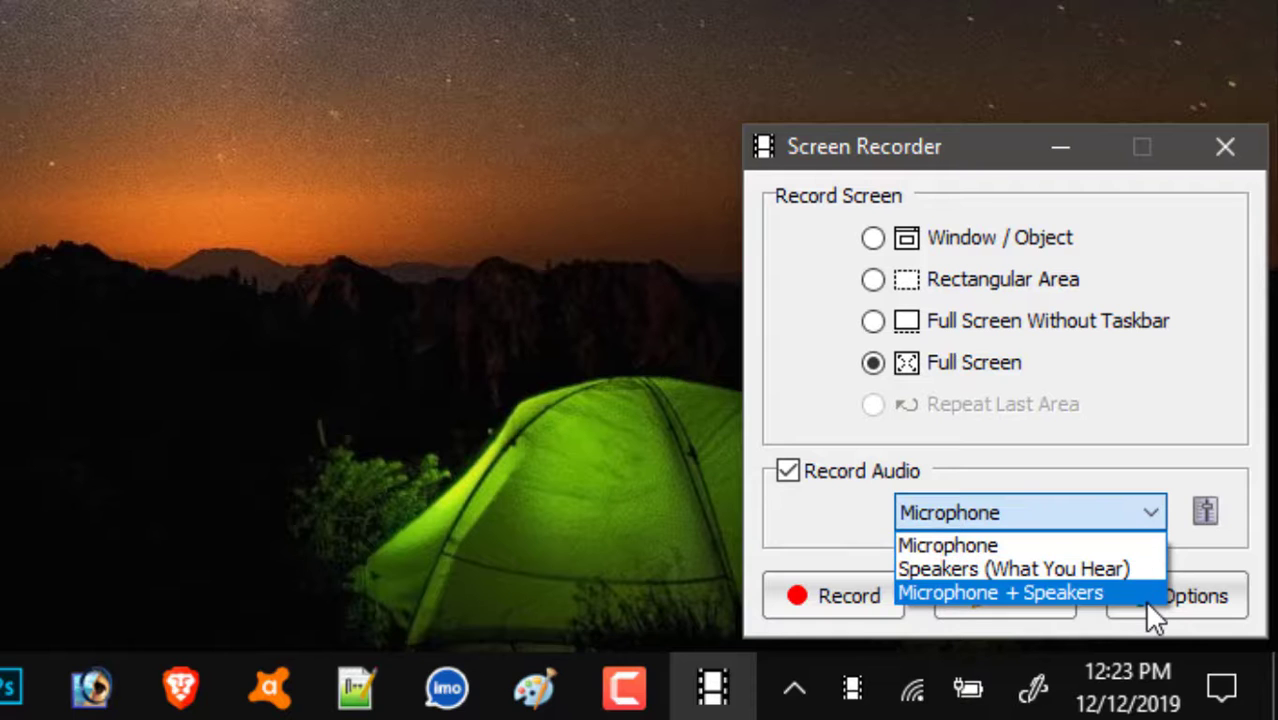
pyautogui.click(1061, 512)
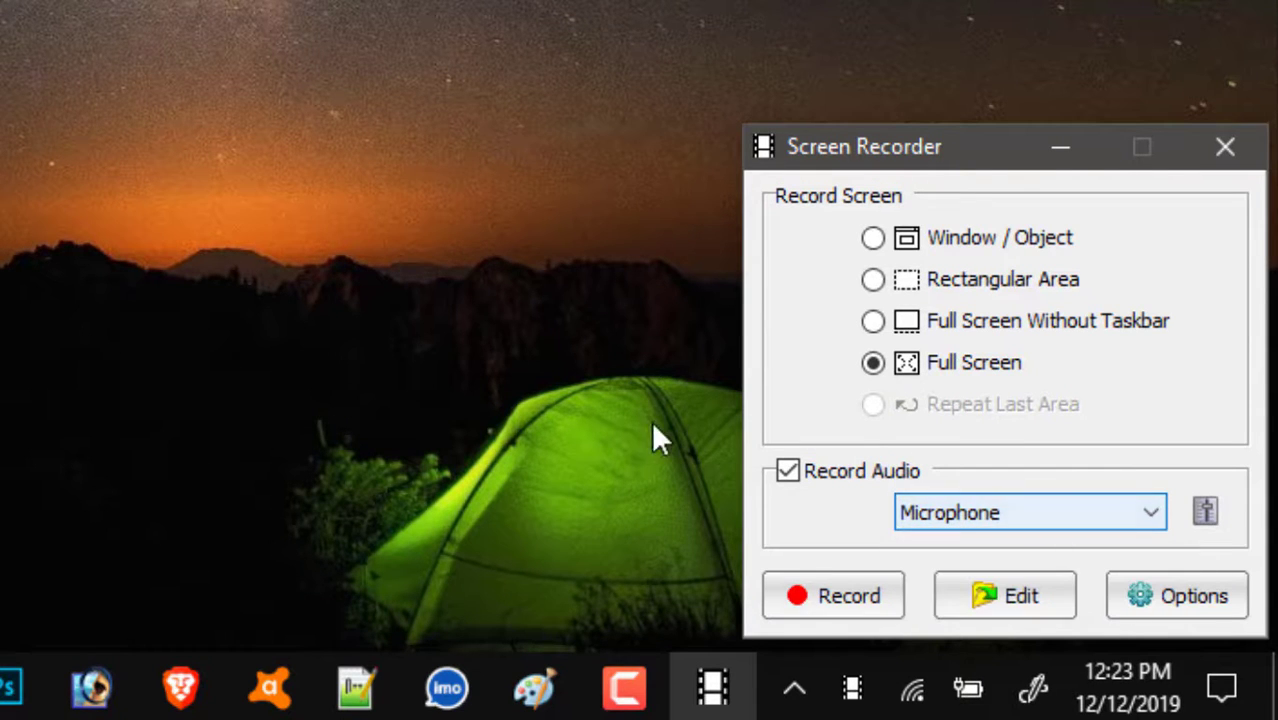
pyautogui.click(788, 471)
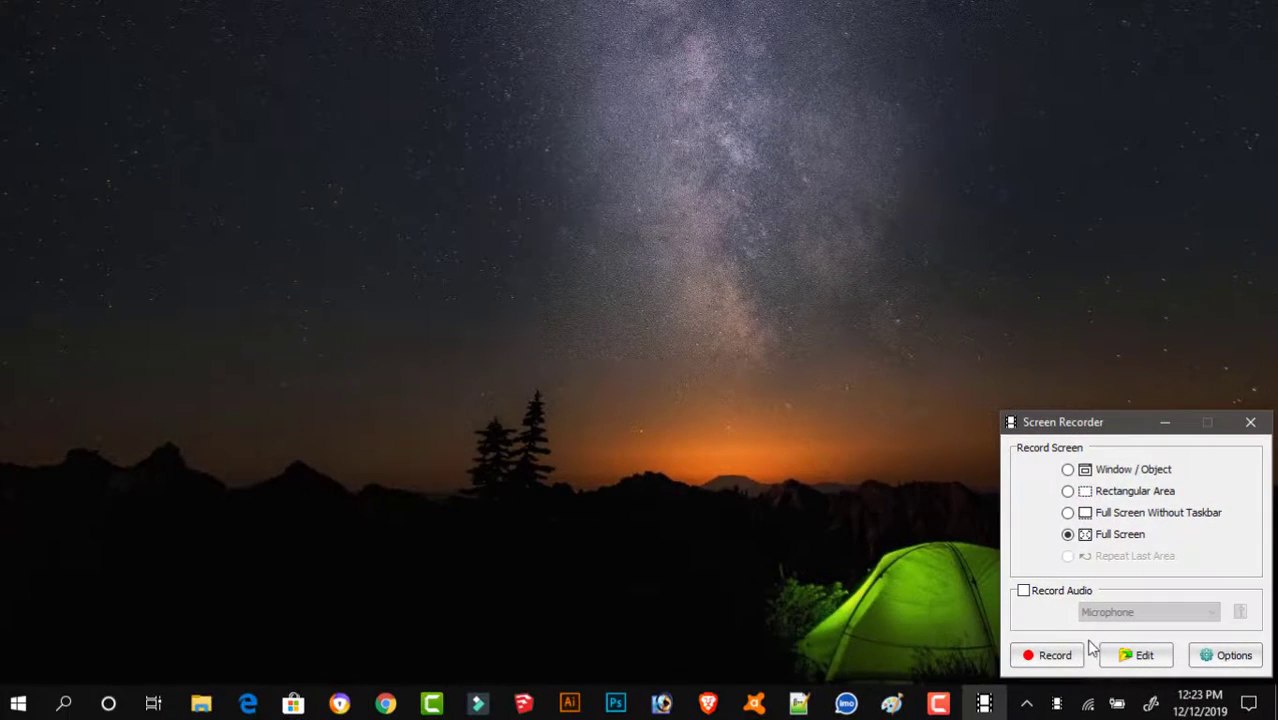
pyautogui.click(1038, 652)
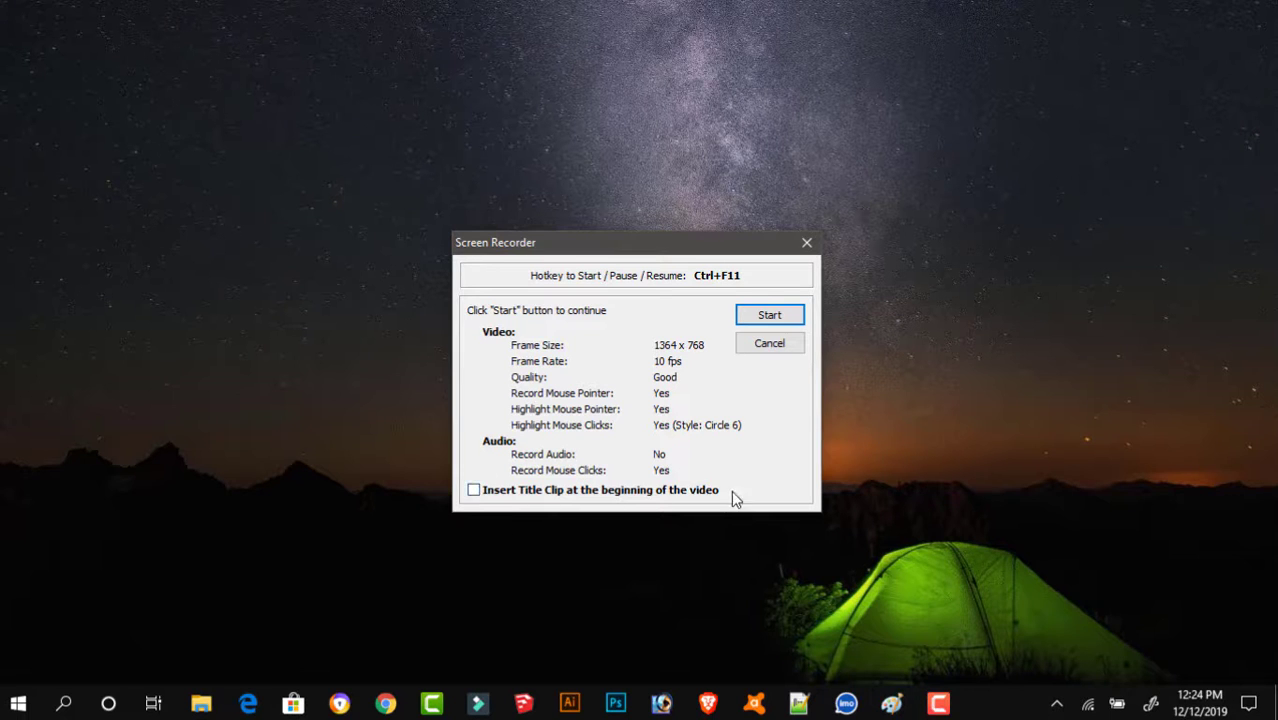
pyautogui.click(474, 491)
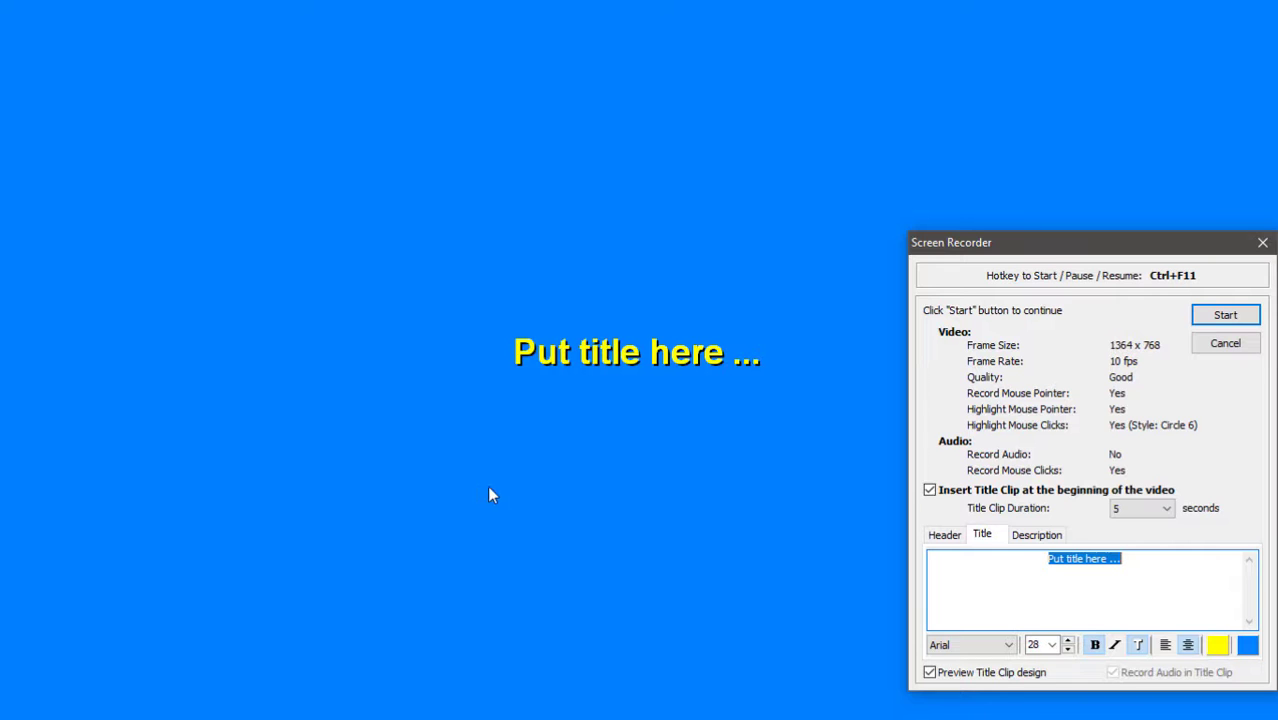
pyautogui.click(1204, 341)
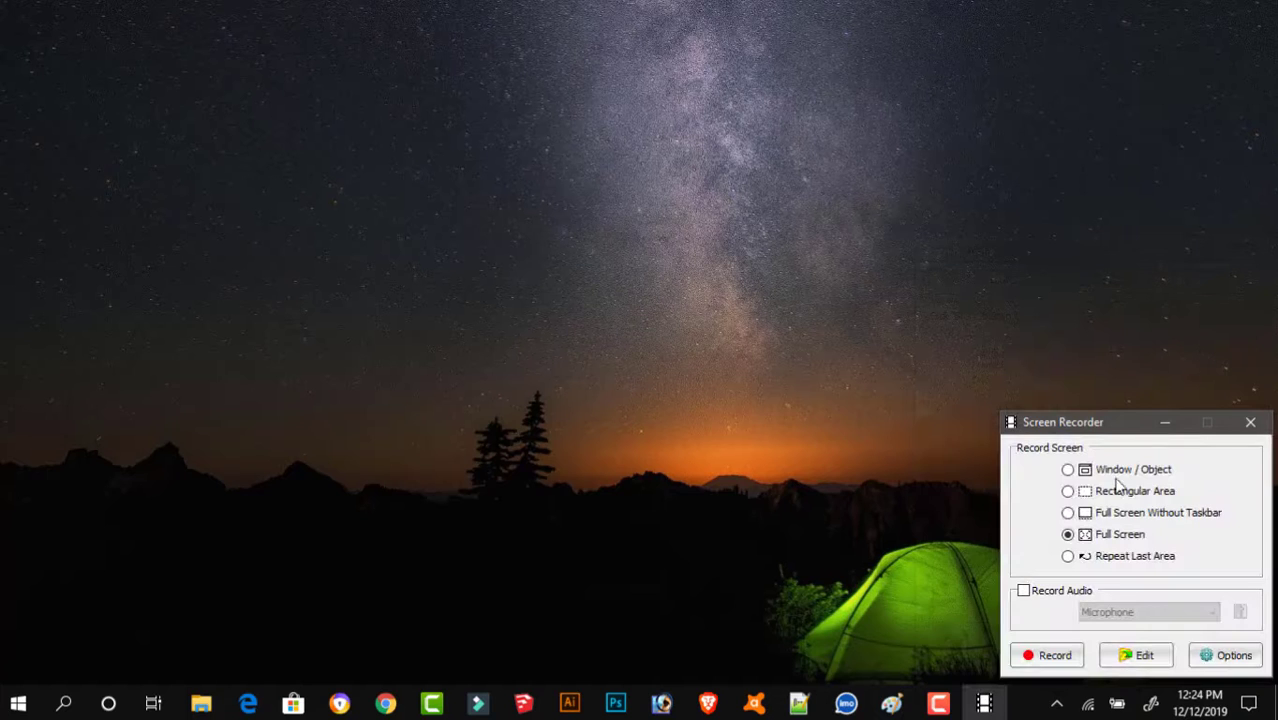
# - Start the full-screen recording without a title clip at the beginning of the video
pyautogui.click(1046, 656)
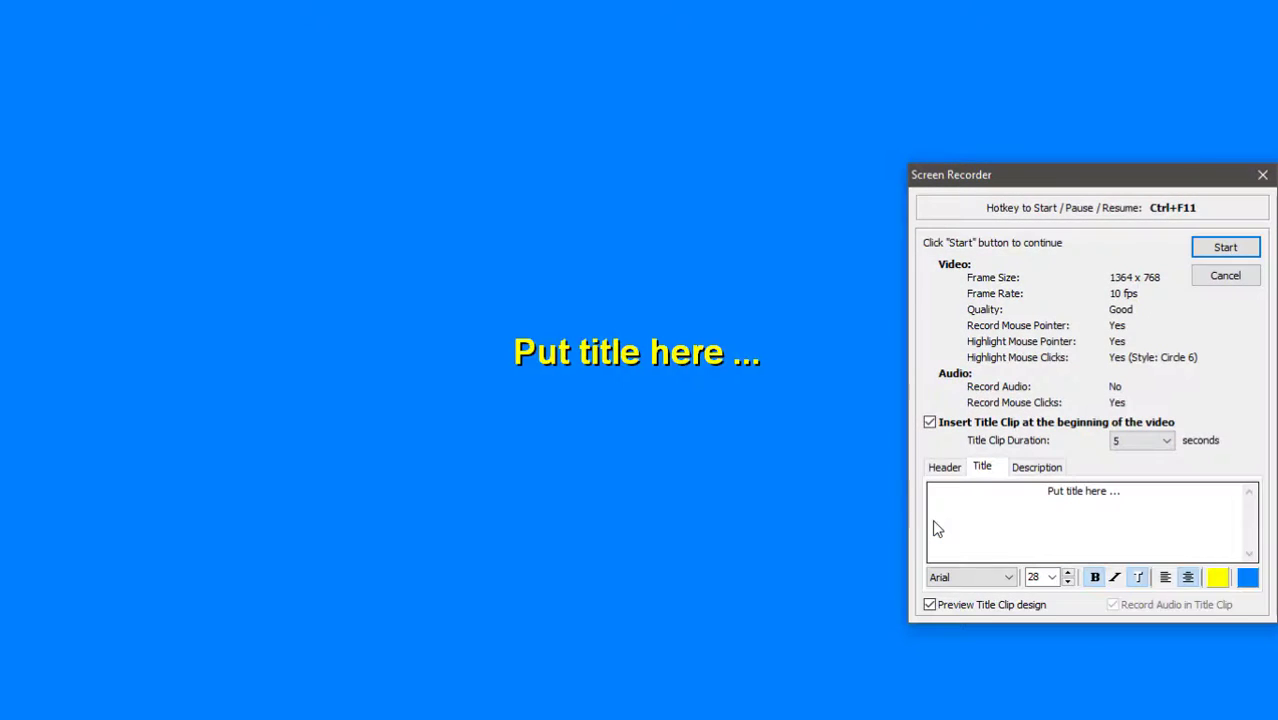
pyautogui.click(930, 424)
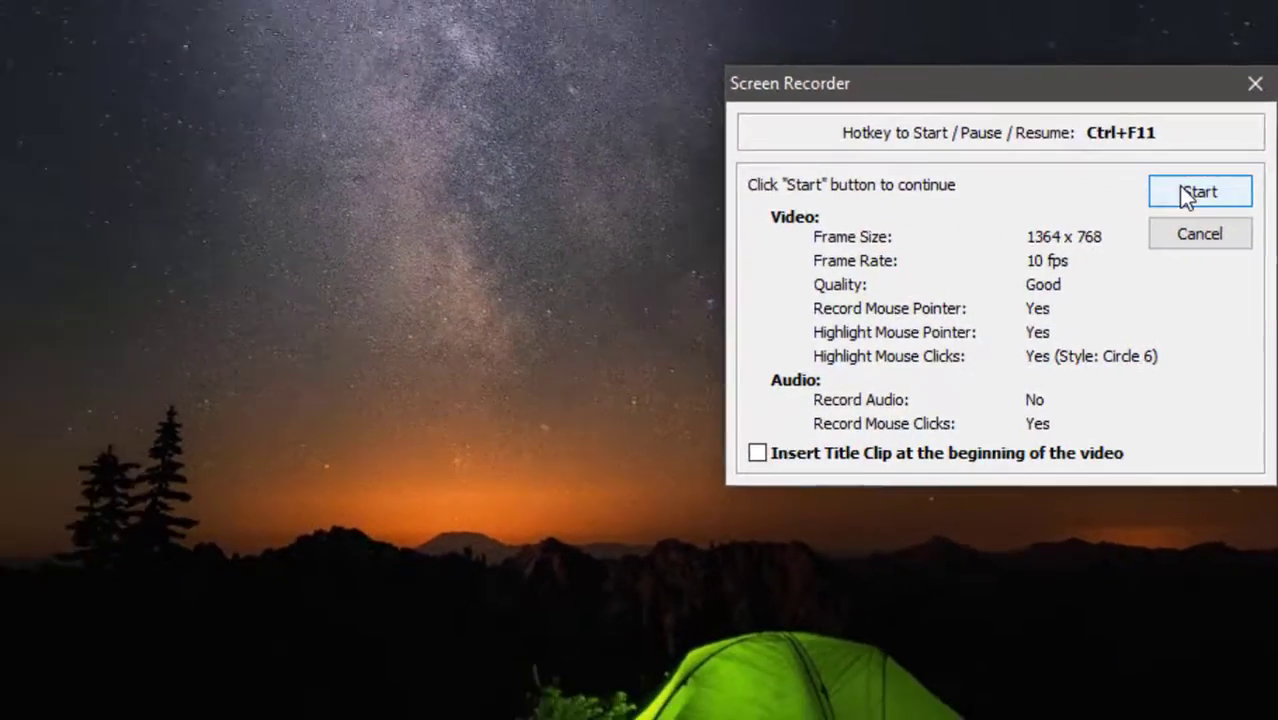
pyautogui.click(1225, 248)
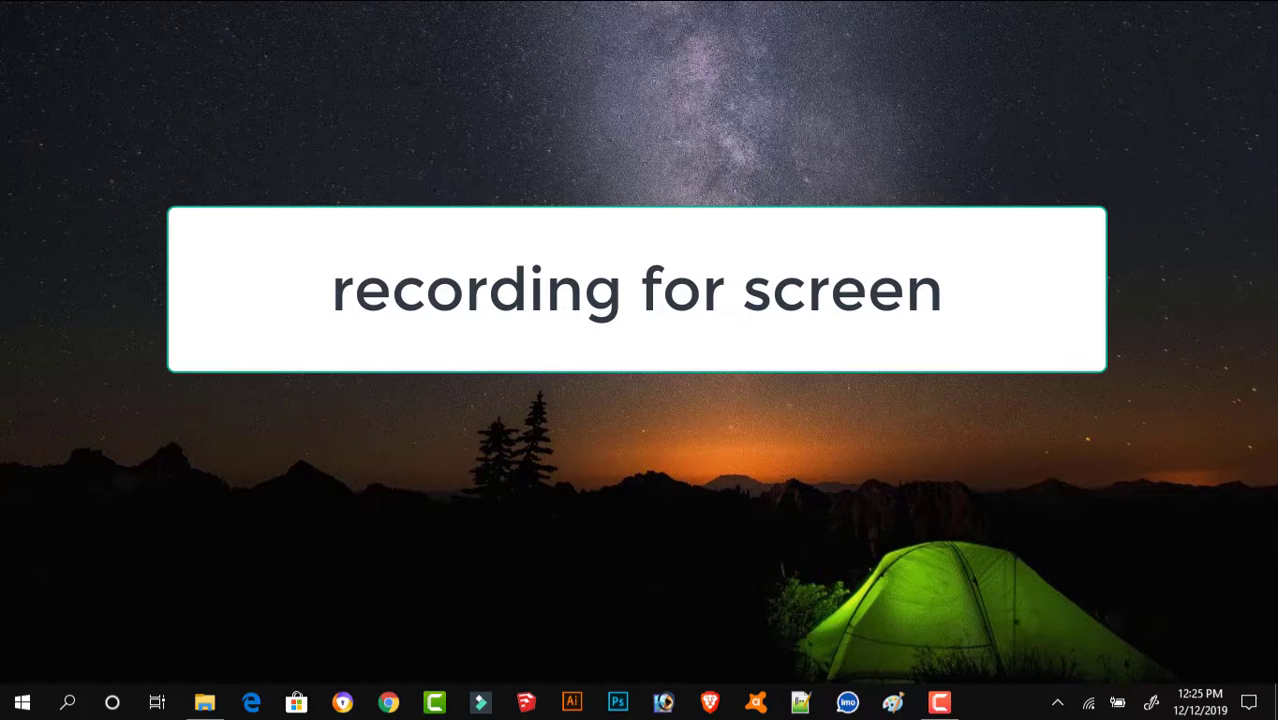
# - Stop the screen recording and save it as Video_2019-12-12_122513.wmv in the Videos folder
pyautogui.click(1057, 703)
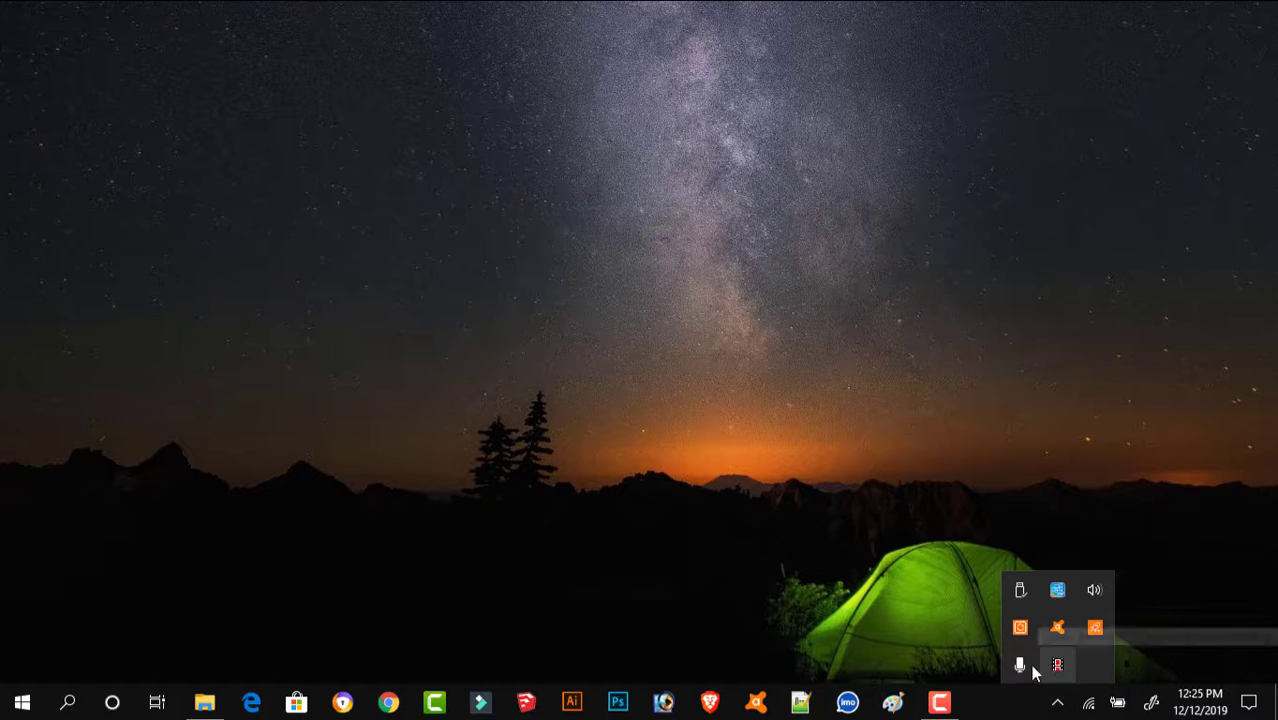
pyautogui.click(1056, 668)
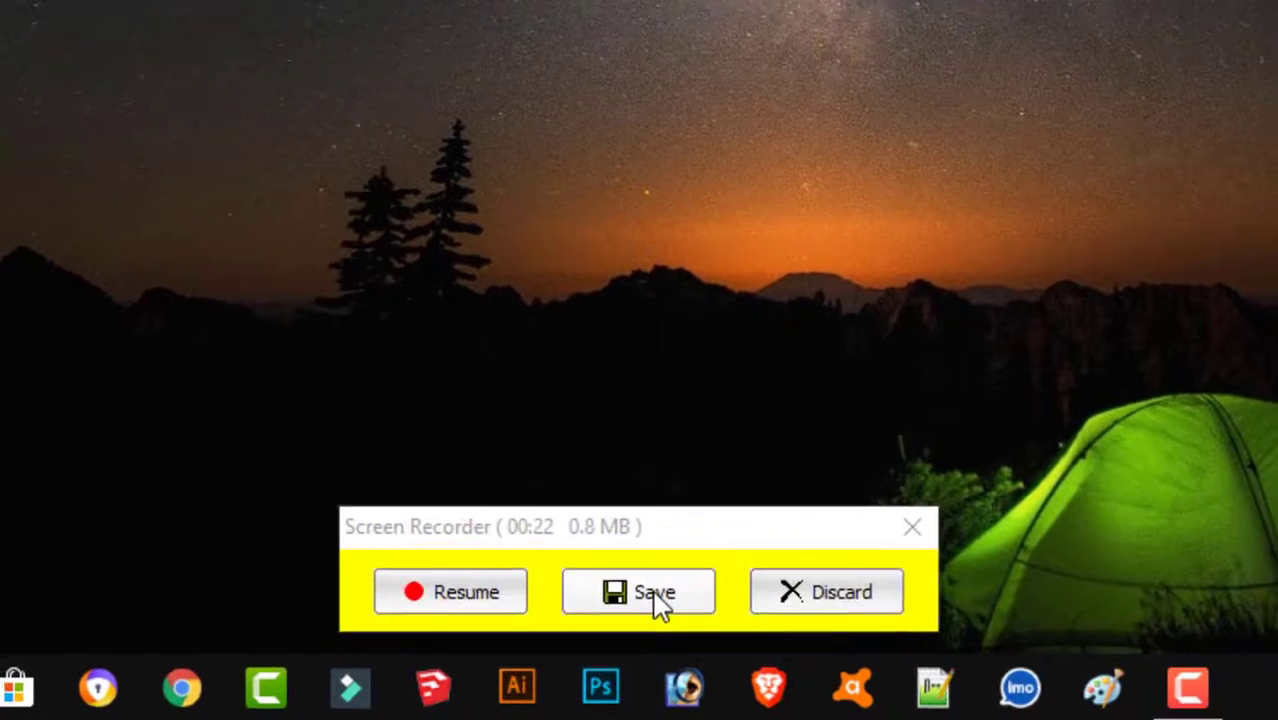
pyautogui.click(645, 649)
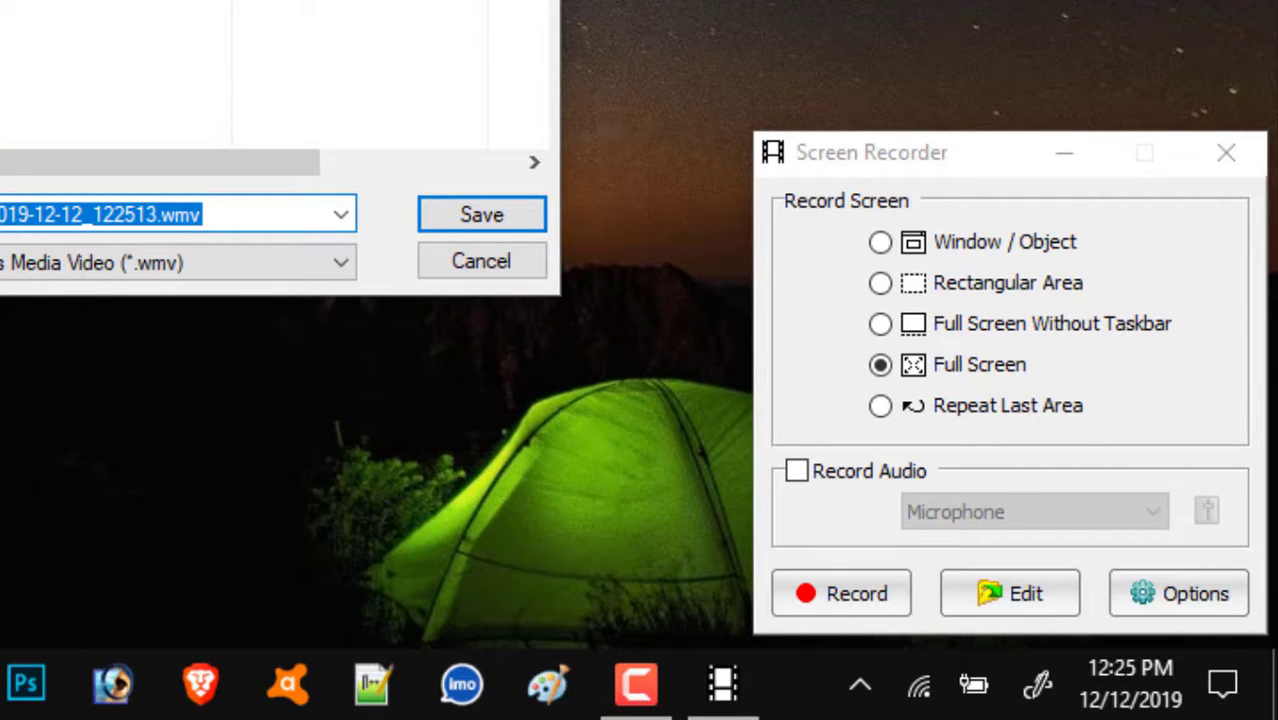
pyautogui.click(767, 31)
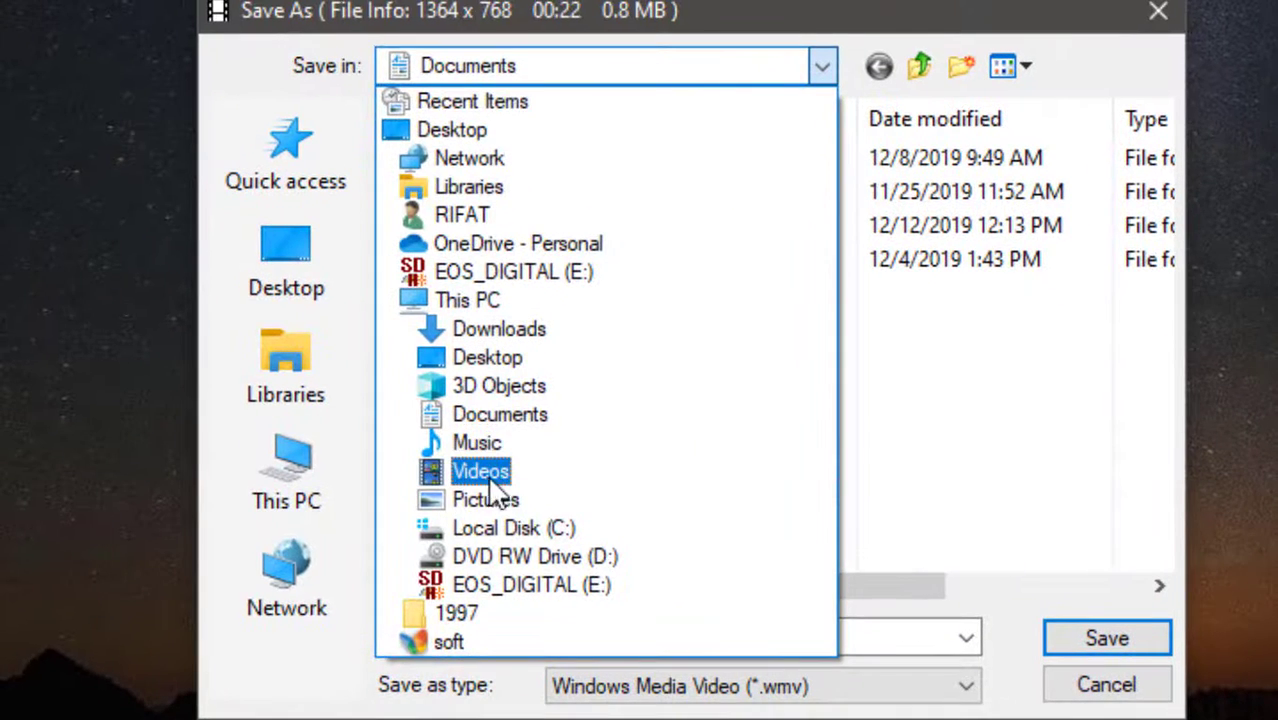
pyautogui.click(485, 476)
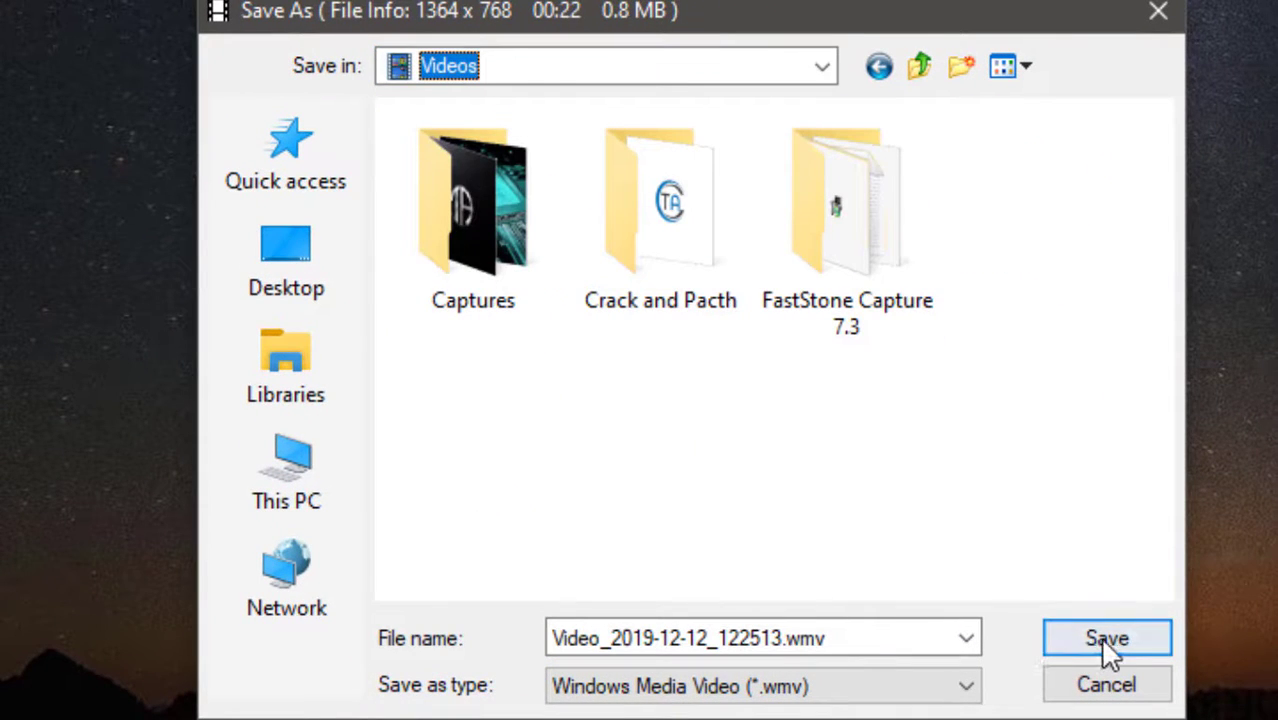
pyautogui.click(1043, 645)
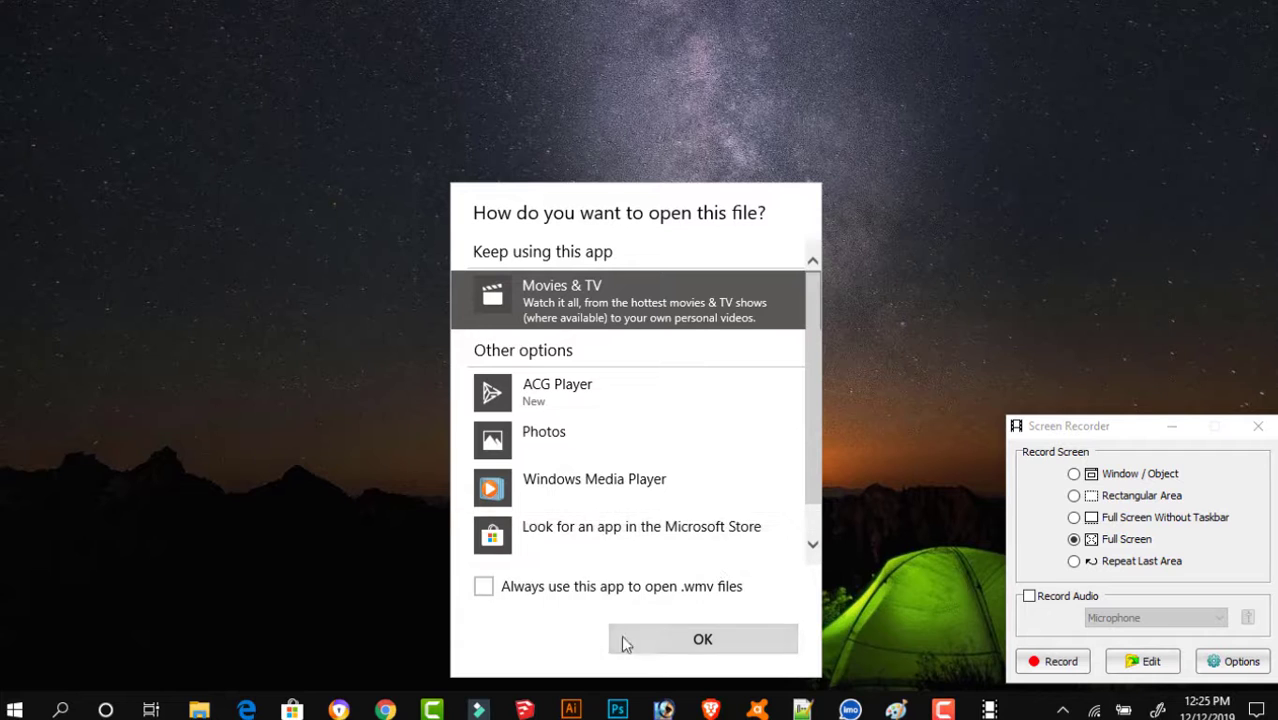
# - Play back the saved recording maximized in Movies & TV, and close the player and the Screen Recorder
pyautogui.click(690, 648)
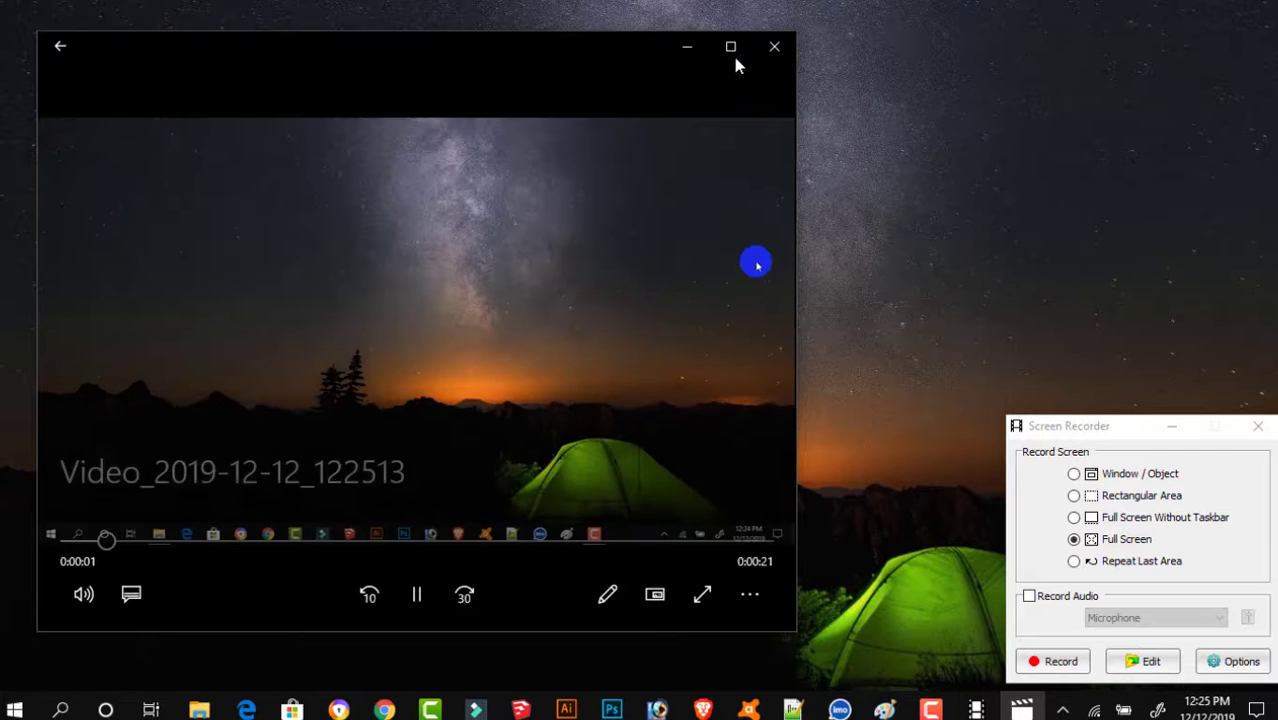
pyautogui.click(731, 46)
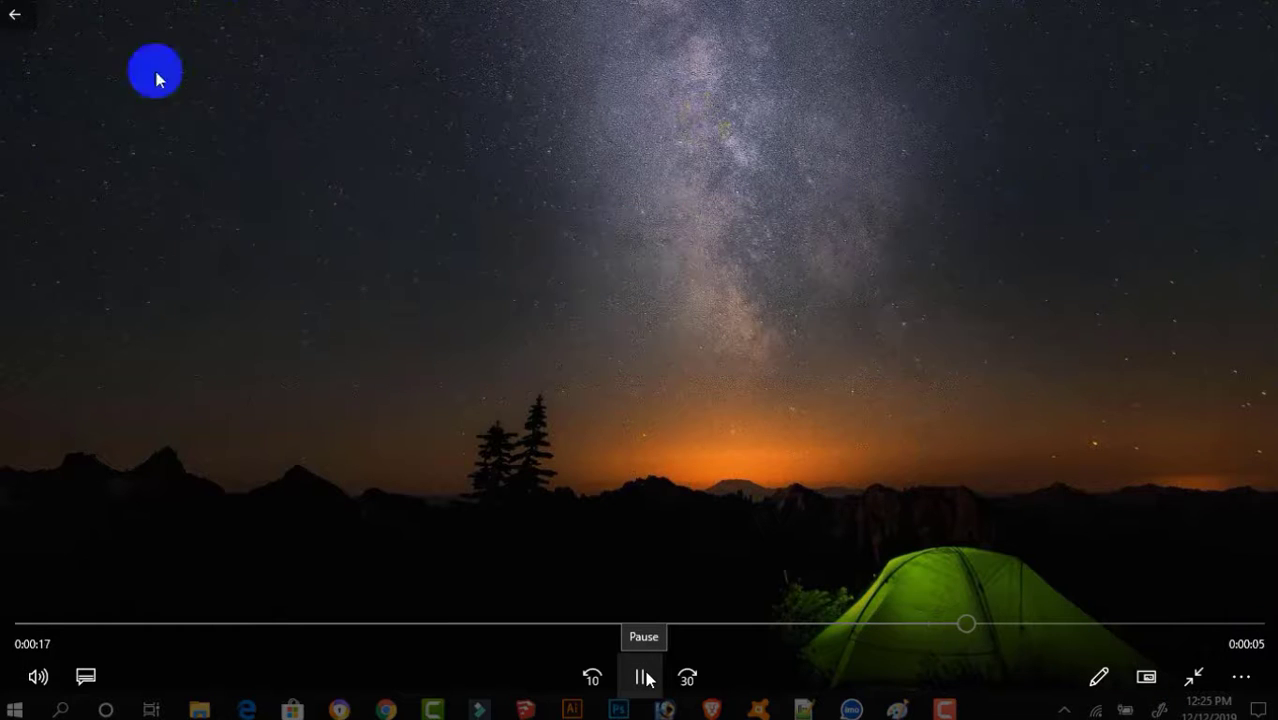
pyautogui.click(645, 679)
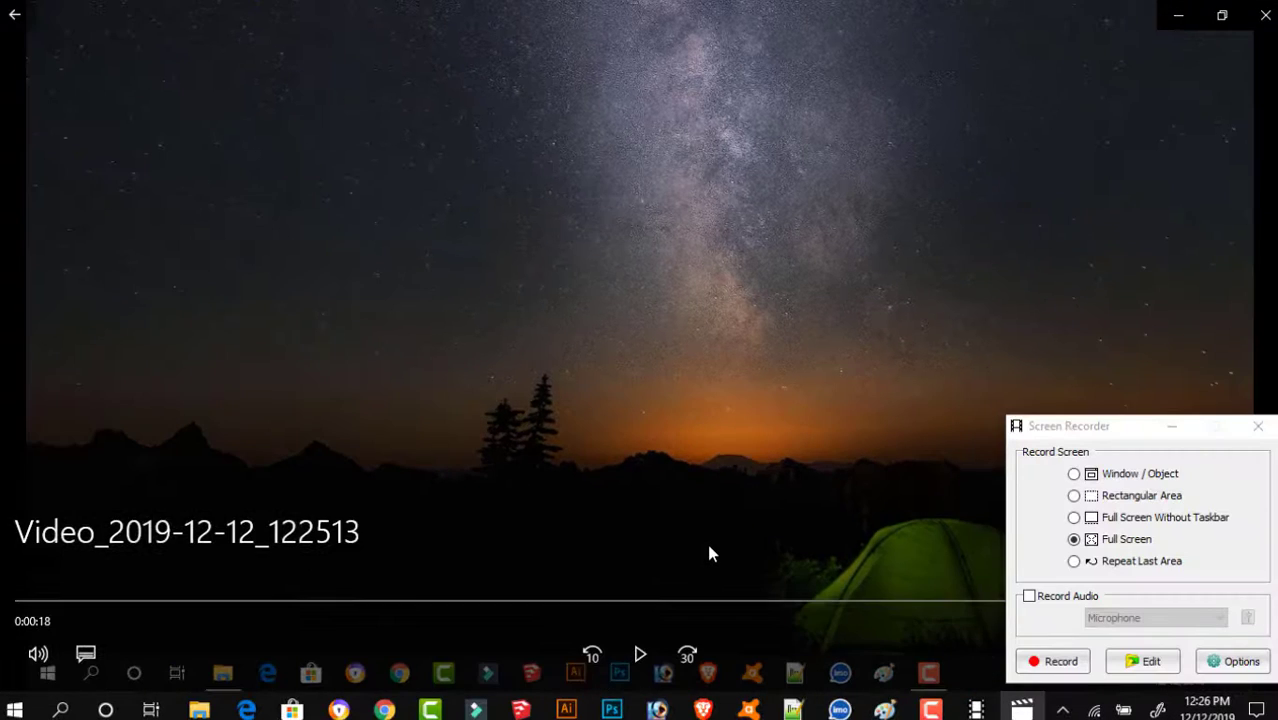
pyautogui.click(1258, 426)
pyautogui.click(1265, 15)
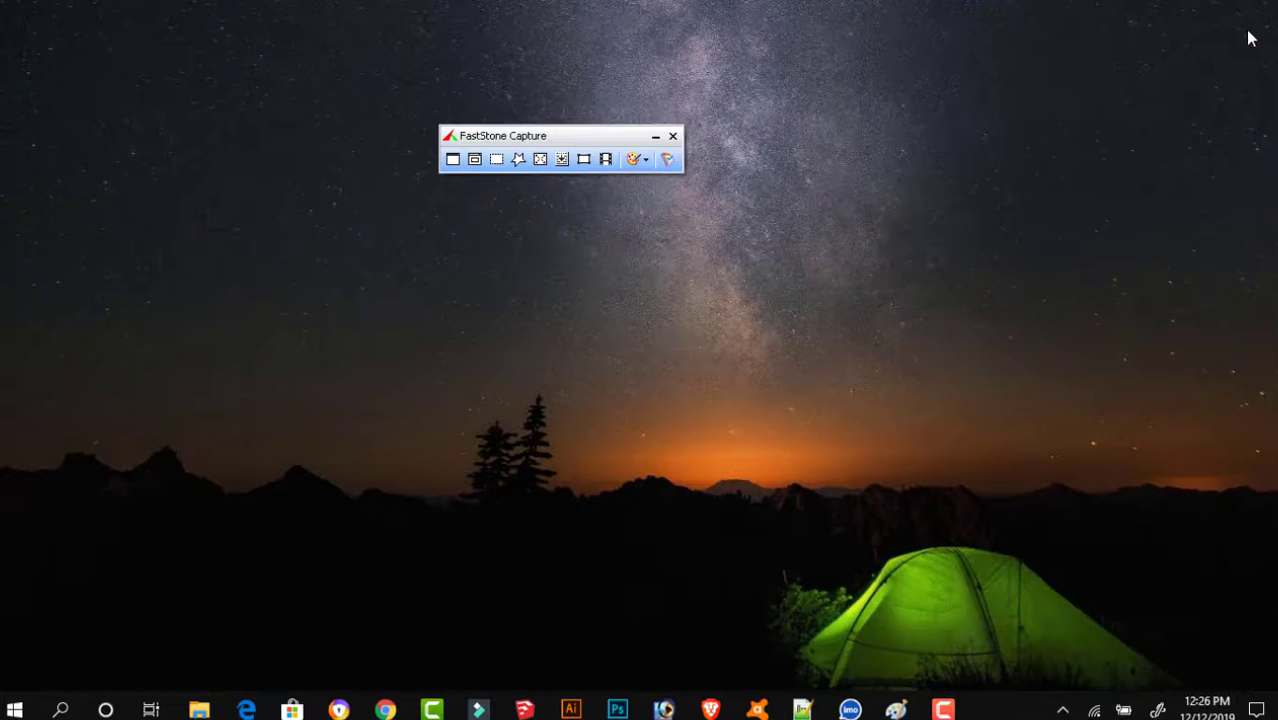
pyautogui.rightClick(917, 47)
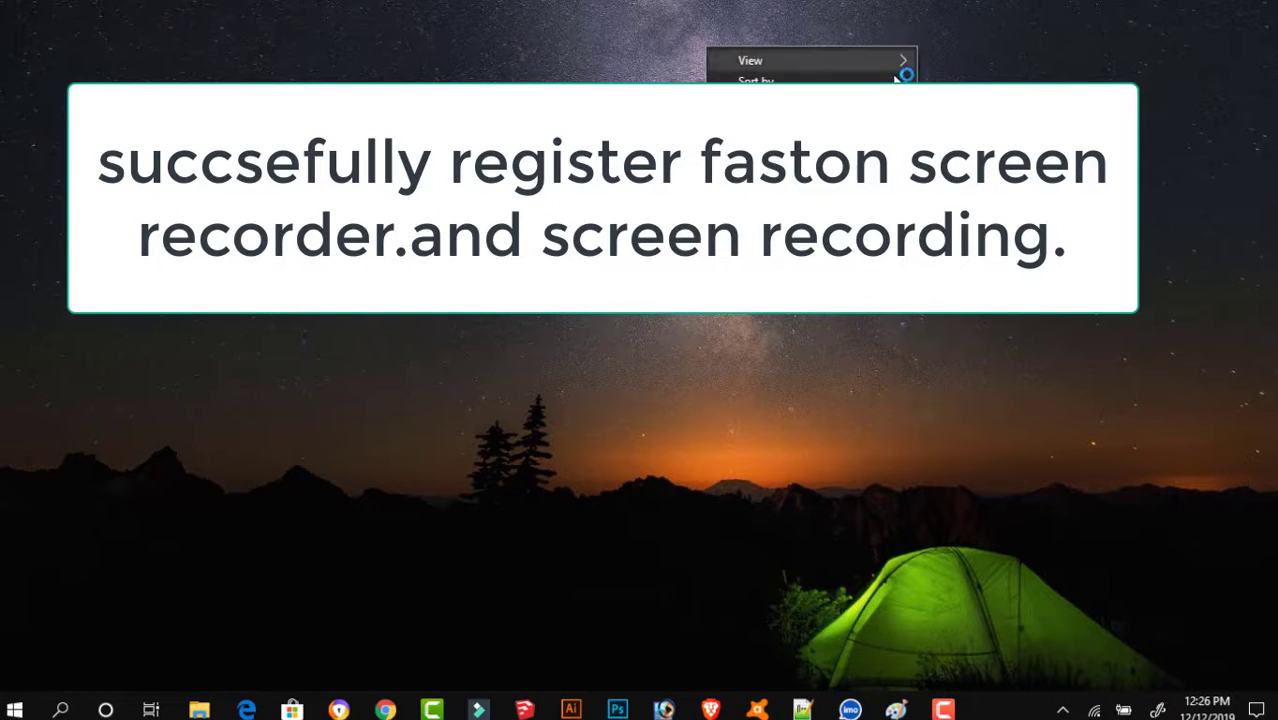
pyautogui.press('Escape')
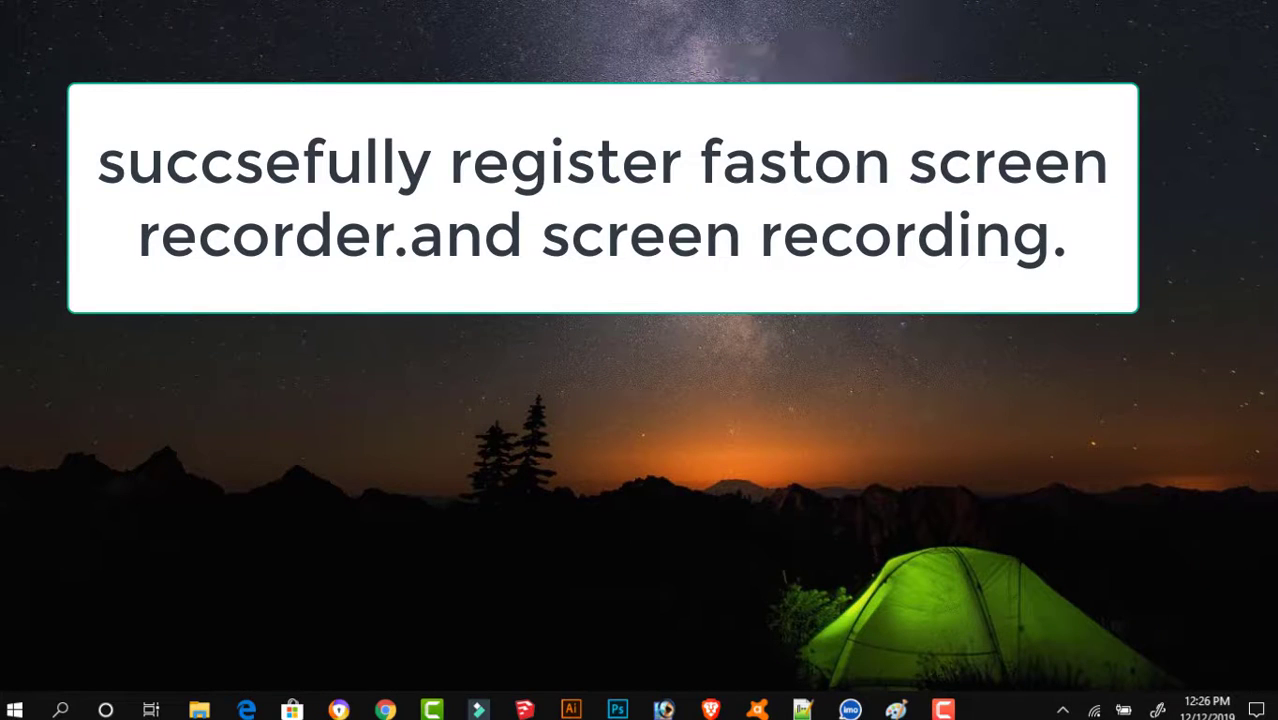